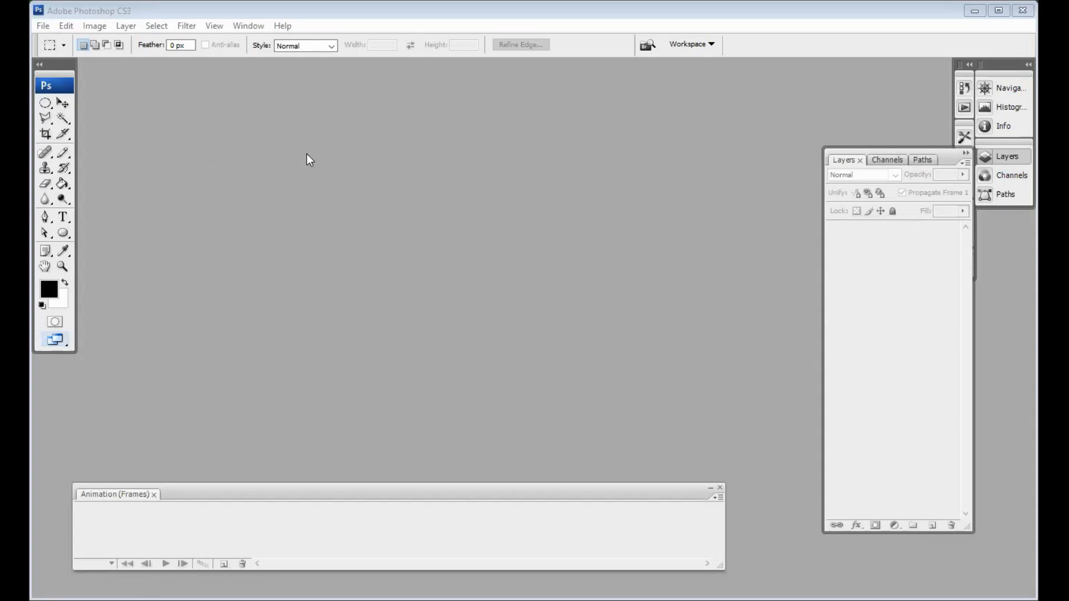
- Open the photo 20230521_132117 from the youtube_2023/003_others/022_perahu folder on the Data_2 (G:) drive
{"action": "left_click", "coordinate": [544, 94]}
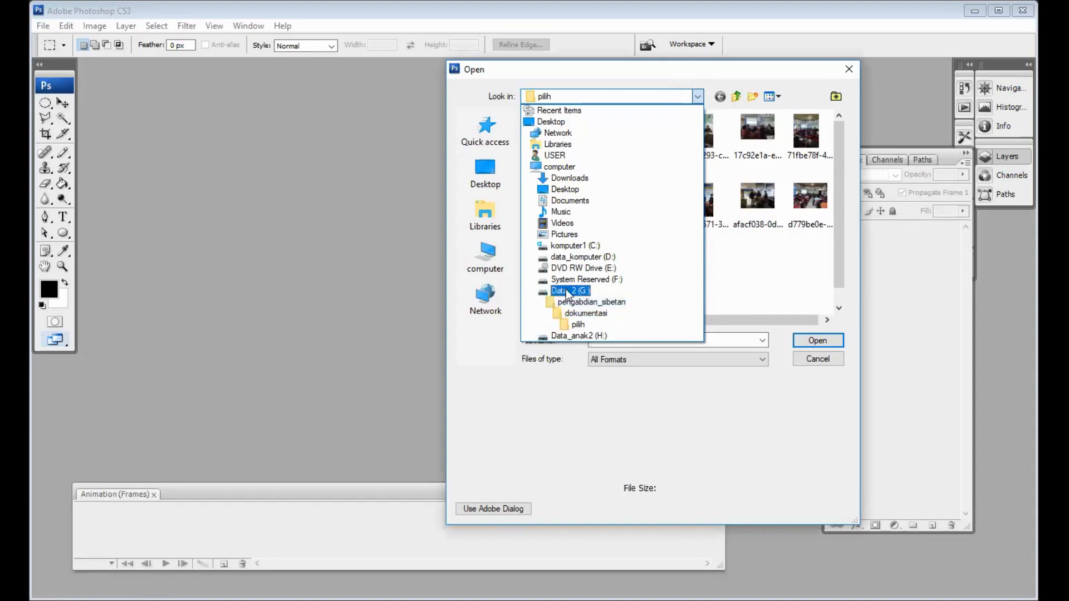
{"action": "scroll", "coordinate": [564, 261], "scroll_direction": "down", "scroll_amount": 15}
{"action": "scroll", "coordinate": [565, 266], "scroll_direction": "down", "scroll_amount": 5}
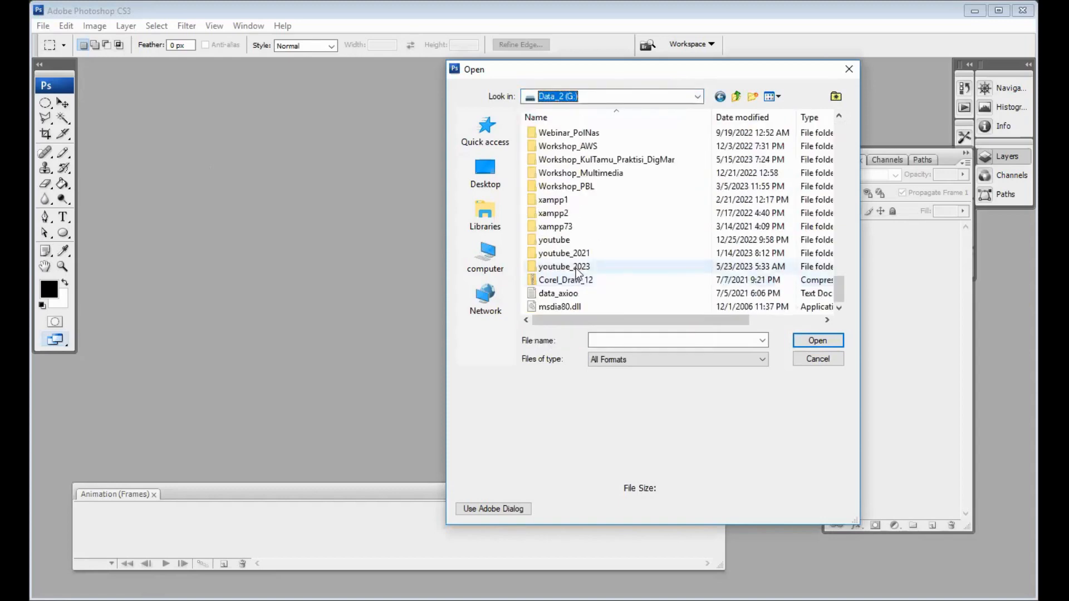
{"action": "double_click", "coordinate": [577, 272]}
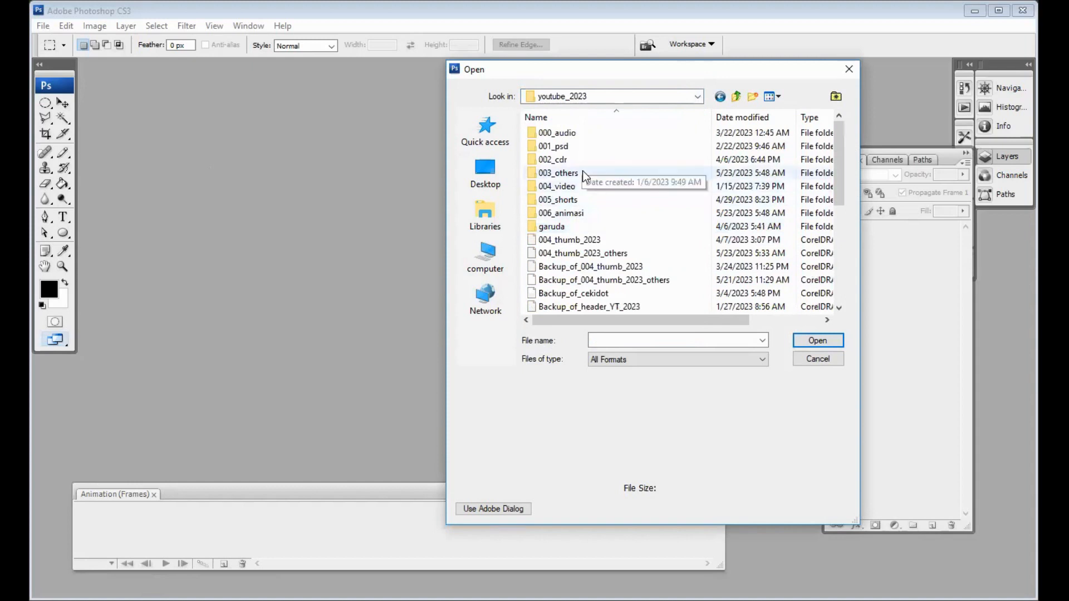
{"action": "double_click", "coordinate": [559, 278]}
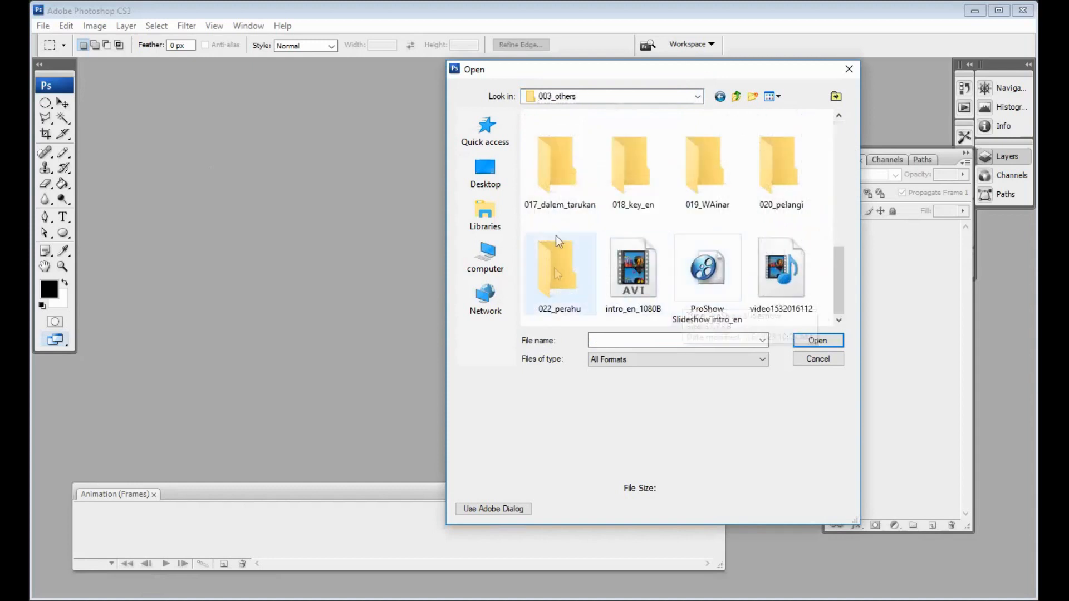
{"action": "left_click", "coordinate": [553, 138]}
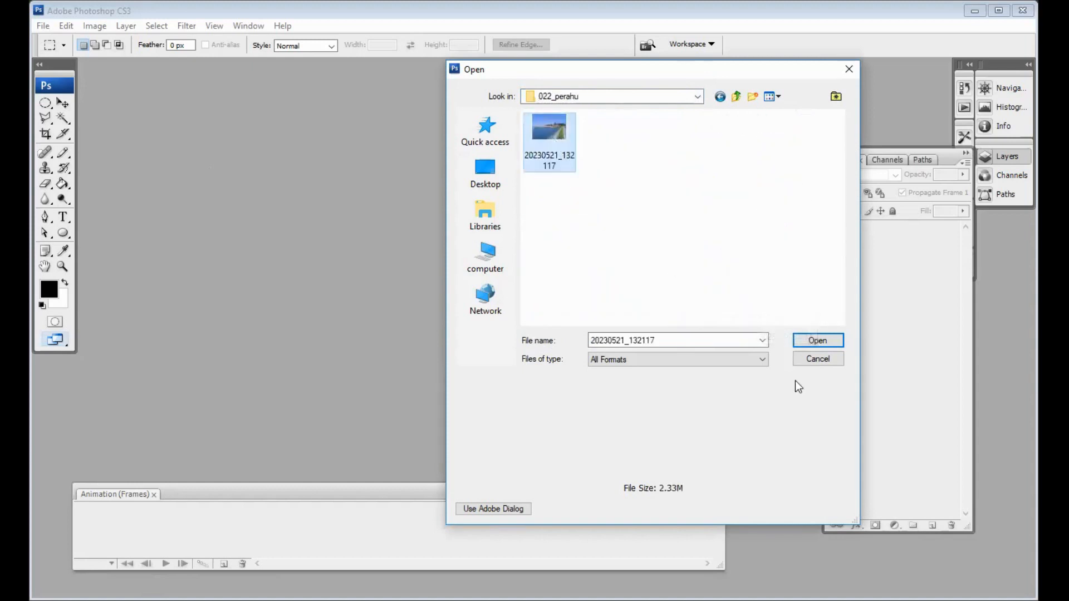
{"action": "left_click", "coordinate": [814, 341]}
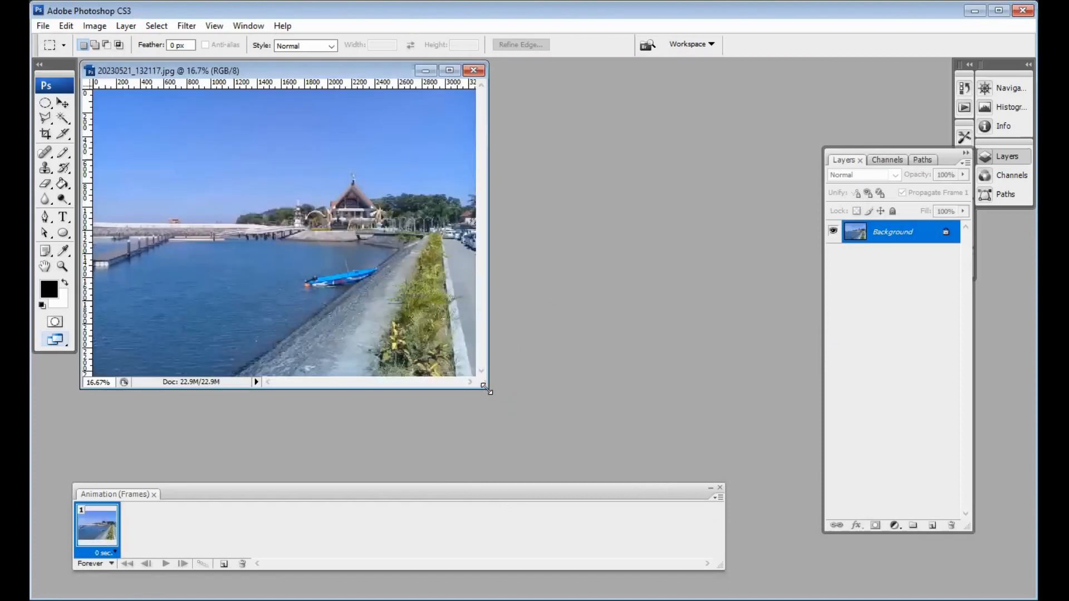
- Enlarge the image window around the photo and convert the locked Background into a regular layer, Layer 0
{"action": "left_click_drag", "start_coordinate": [489, 391], "coordinate": [534, 435]}
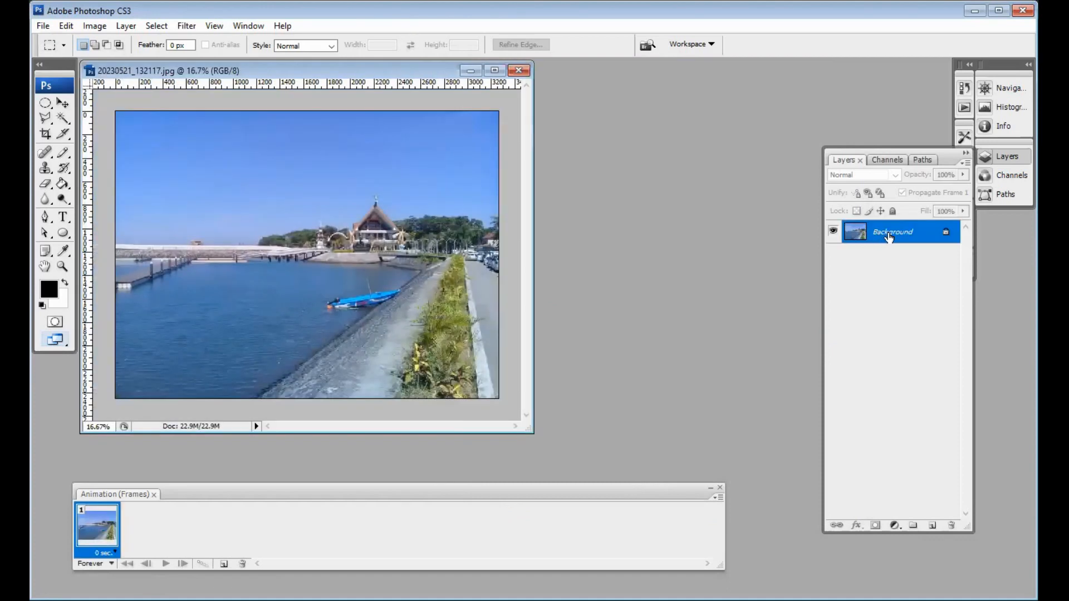
{"action": "double_click", "coordinate": [889, 233]}
{"action": "left_click", "coordinate": [653, 196]}
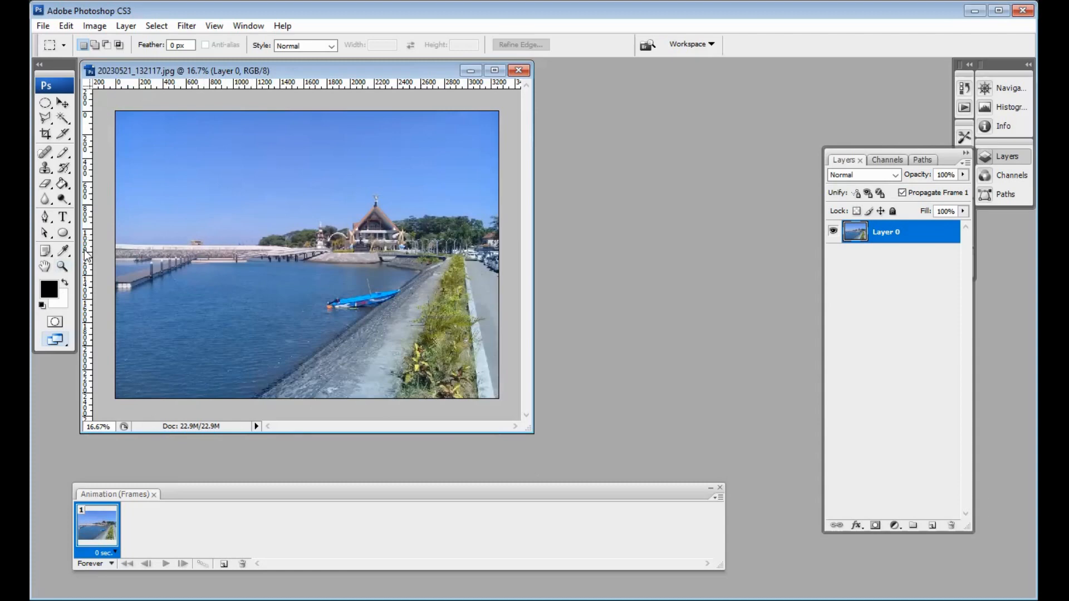
- Set up the Clone Stamp with a 52 px brush for retouching the small building above the white sea wall
{"action": "left_click", "coordinate": [62, 269]}
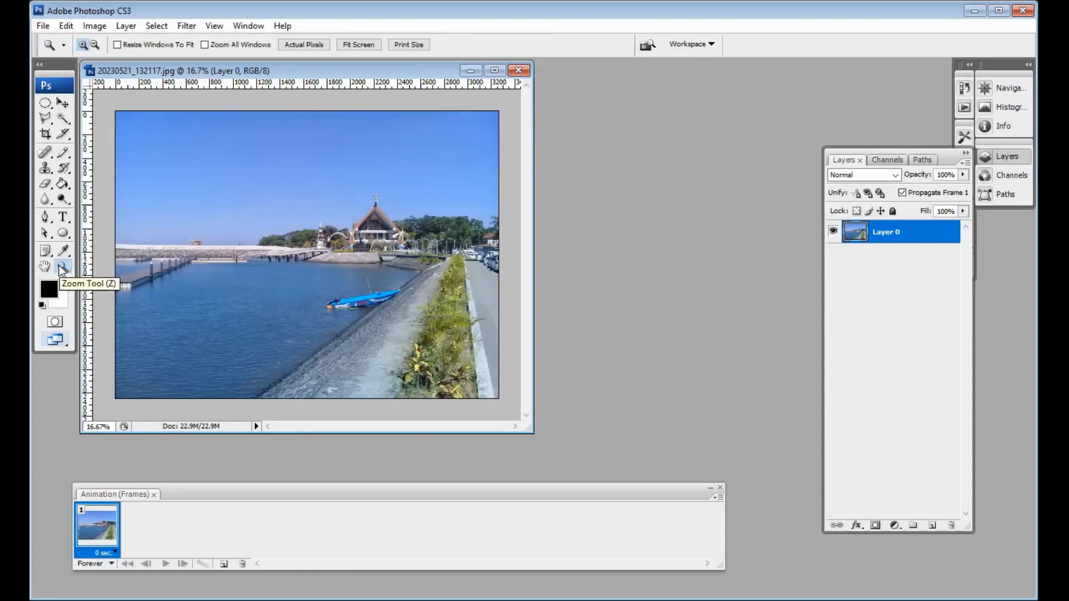
{"action": "left_click_drag", "start_coordinate": [176, 230], "coordinate": [235, 256]}
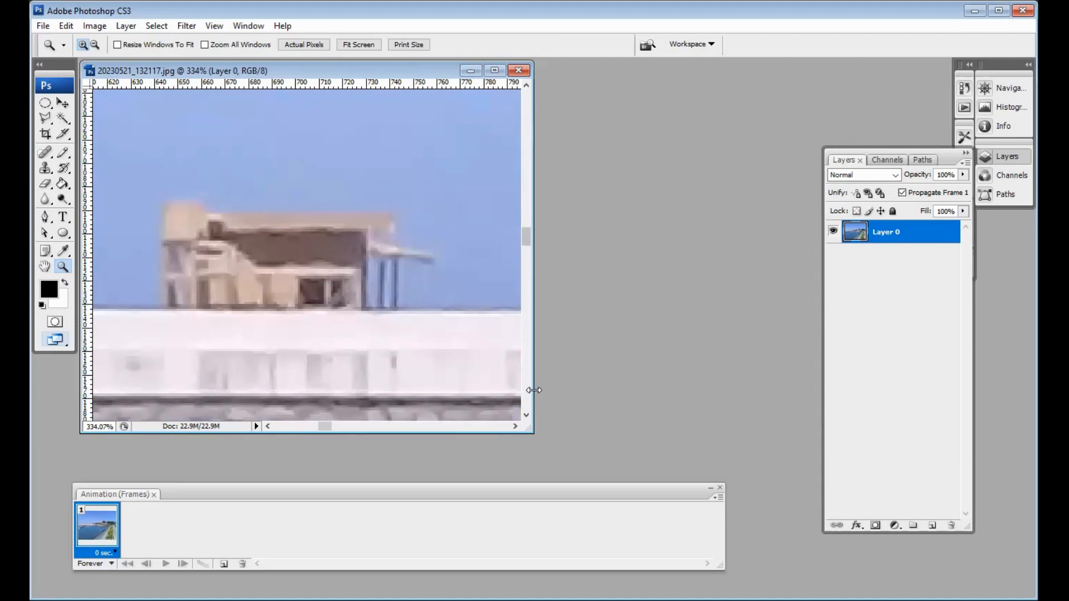
{"action": "left_click_drag", "start_coordinate": [533, 391], "coordinate": [785, 391]}
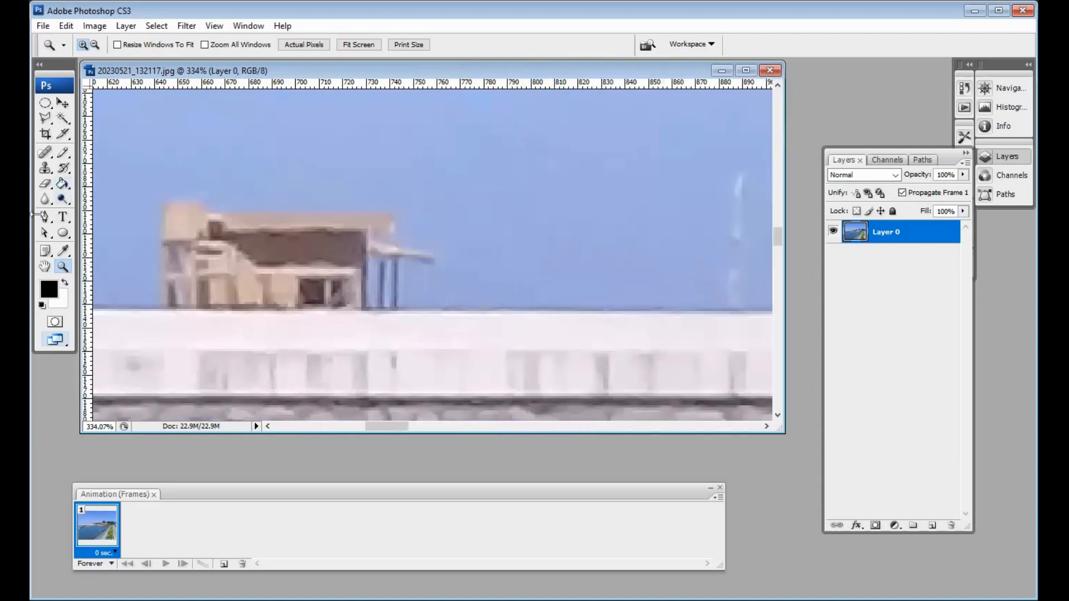
{"action": "left_click", "coordinate": [46, 170]}
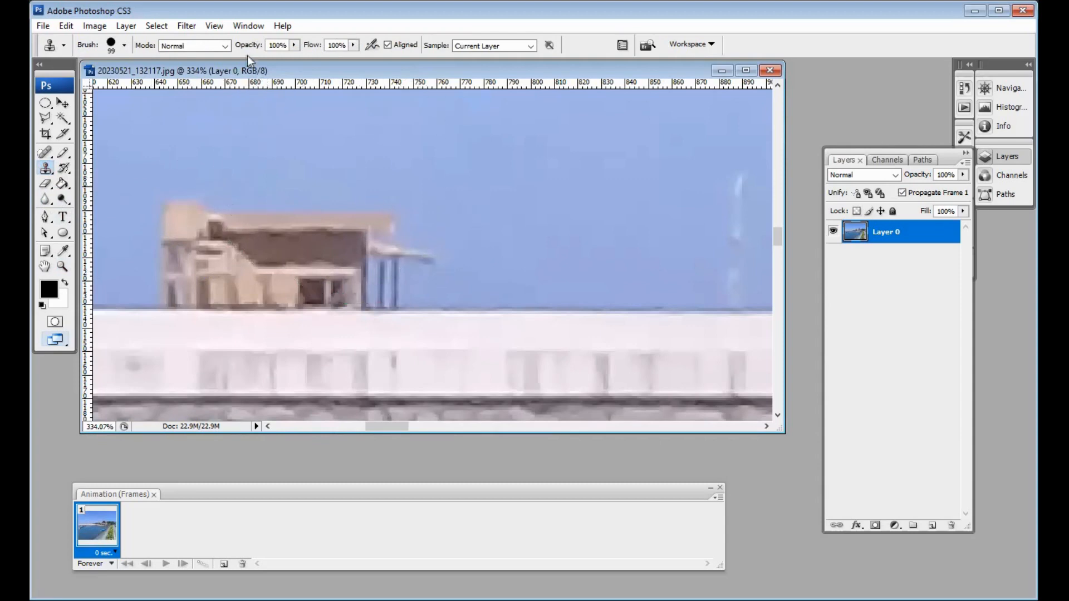
{"action": "left_click", "coordinate": [125, 46]}
{"action": "left_click", "coordinate": [86, 84]}
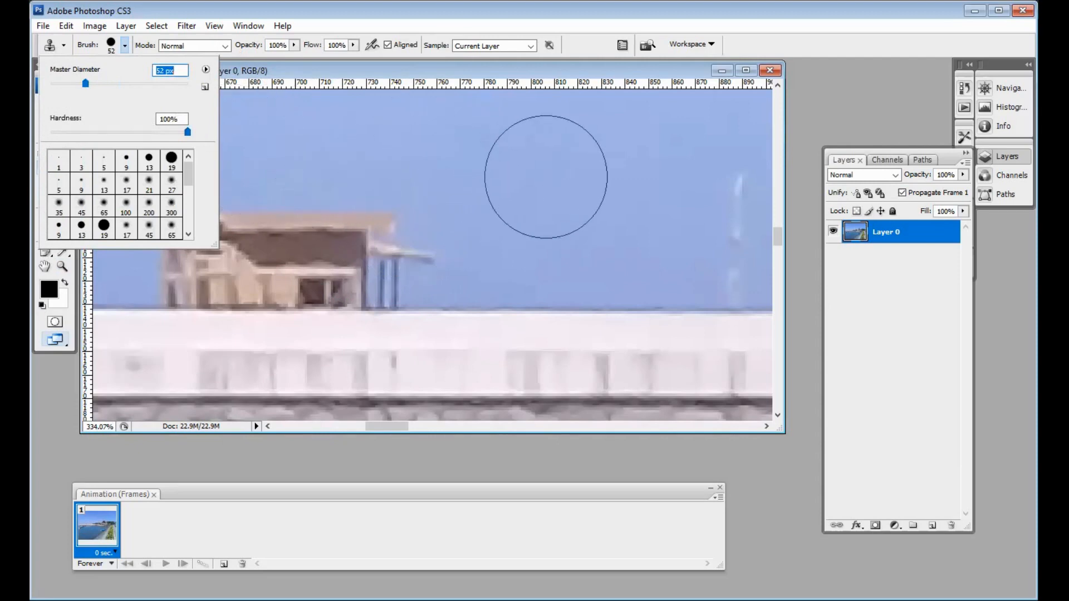
{"action": "left_click", "coordinate": [522, 73]}
- Sample clear sky above the small building and clone it over the roof and upper walls
{"action": "left_click_drag", "start_coordinate": [779, 233], "coordinate": [781, 226]}
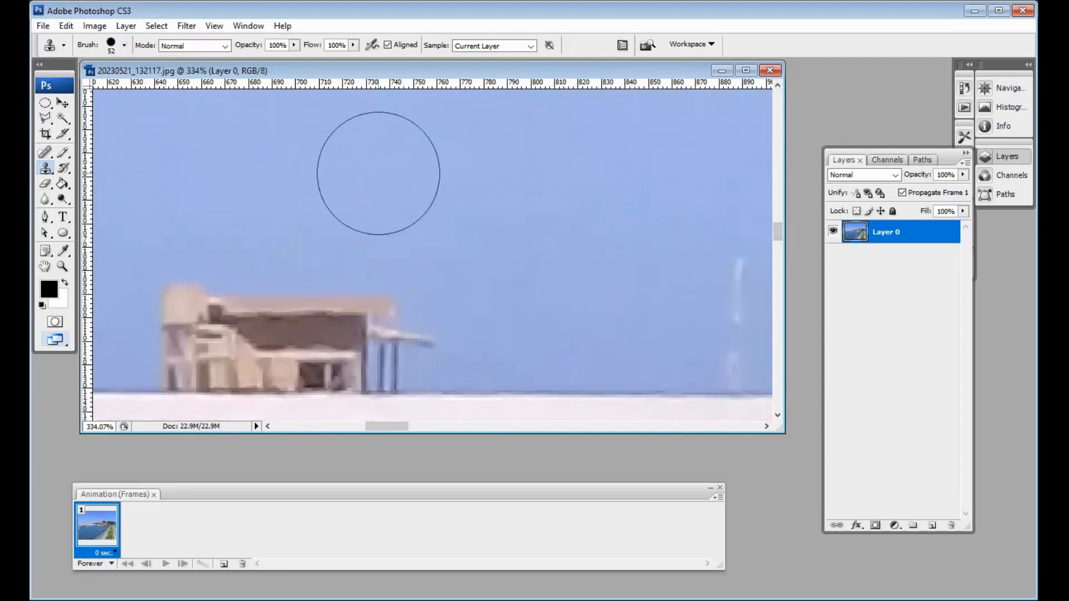
{"action": "key", "text": "alt"}
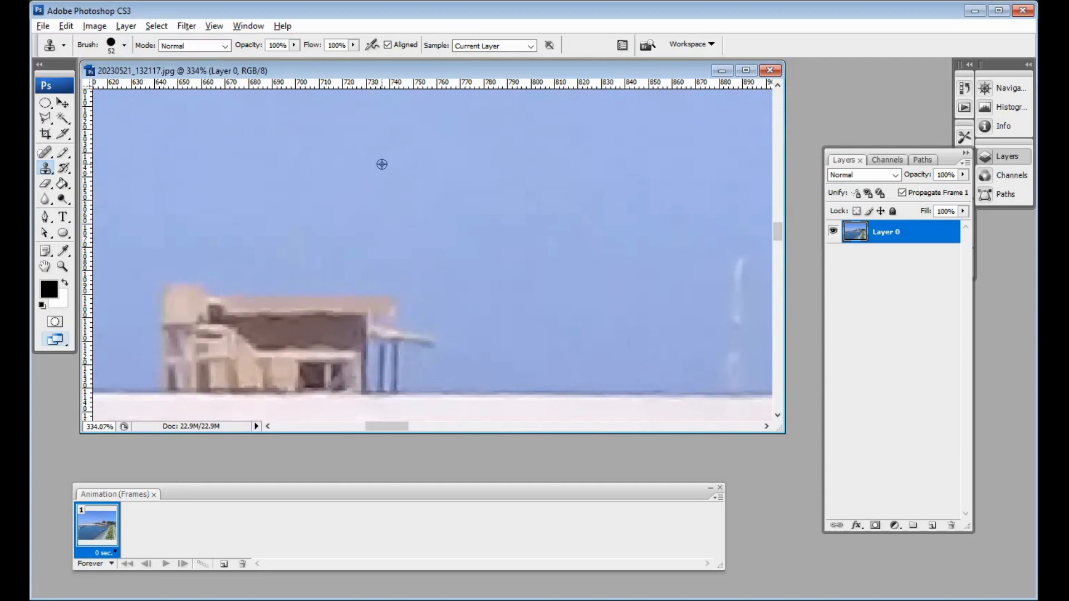
{"action": "left_click", "coordinate": [382, 165], "text": "alt"}
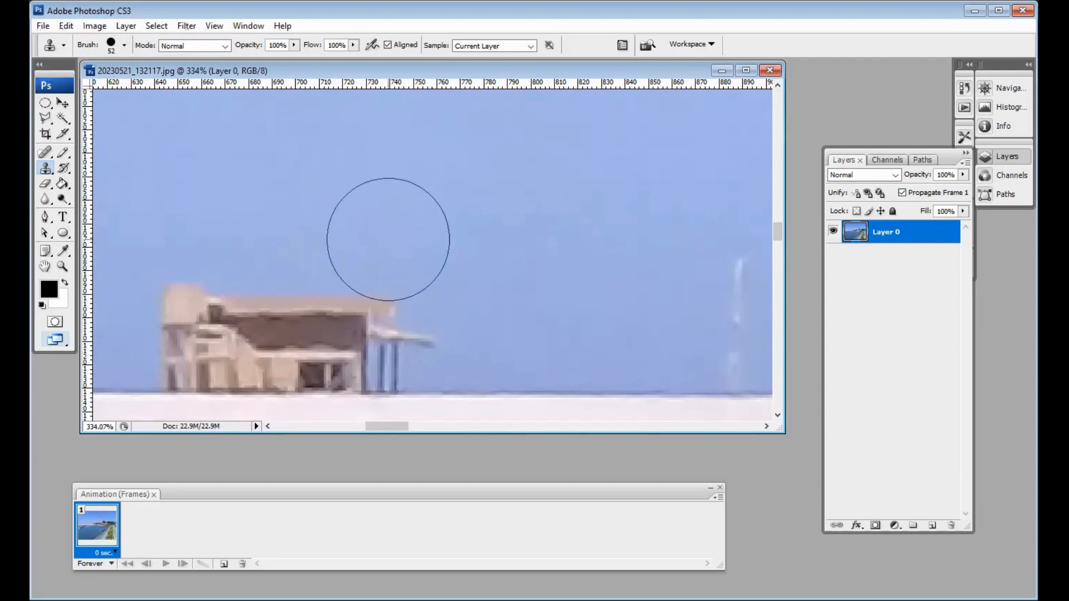
{"action": "left_click", "coordinate": [388, 241]}
{"action": "mouse_move", "coordinate": [384, 241]}
{"action": "left_mouse_down"}
{"action": "mouse_move", "coordinate": [312, 251]}
{"action": "mouse_move", "coordinate": [274, 272]}
{"action": "mouse_move", "coordinate": [208, 248]}
{"action": "mouse_move", "coordinate": [210, 263]}
{"action": "mouse_move", "coordinate": [188, 279]}
{"action": "mouse_move", "coordinate": [198, 305]}
{"action": "mouse_move", "coordinate": [178, 311]}
{"action": "mouse_move", "coordinate": [186, 319]}
{"action": "mouse_move", "coordinate": [239, 296]}
{"action": "mouse_move", "coordinate": [281, 308]}
{"action": "mouse_move", "coordinate": [344, 296]}
{"action": "mouse_move", "coordinate": [372, 298]}
{"action": "mouse_move", "coordinate": [373, 314]}
{"action": "mouse_move", "coordinate": [377, 305]}
{"action": "mouse_move", "coordinate": [249, 287]}
{"action": "mouse_move", "coordinate": [430, 257]}
{"action": "left_mouse_up"}
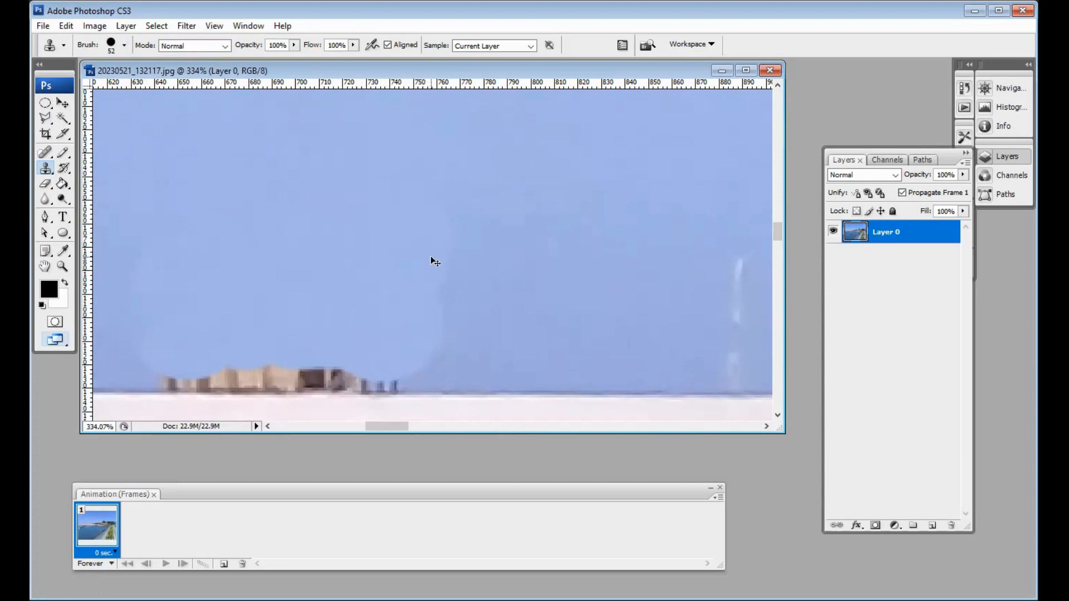
- Try to cover the building's remaining base with sky and wall edge cloned from just beside it
{"action": "key", "text": "ctrl+minus"}
{"action": "key", "text": "ctrl+minus"}
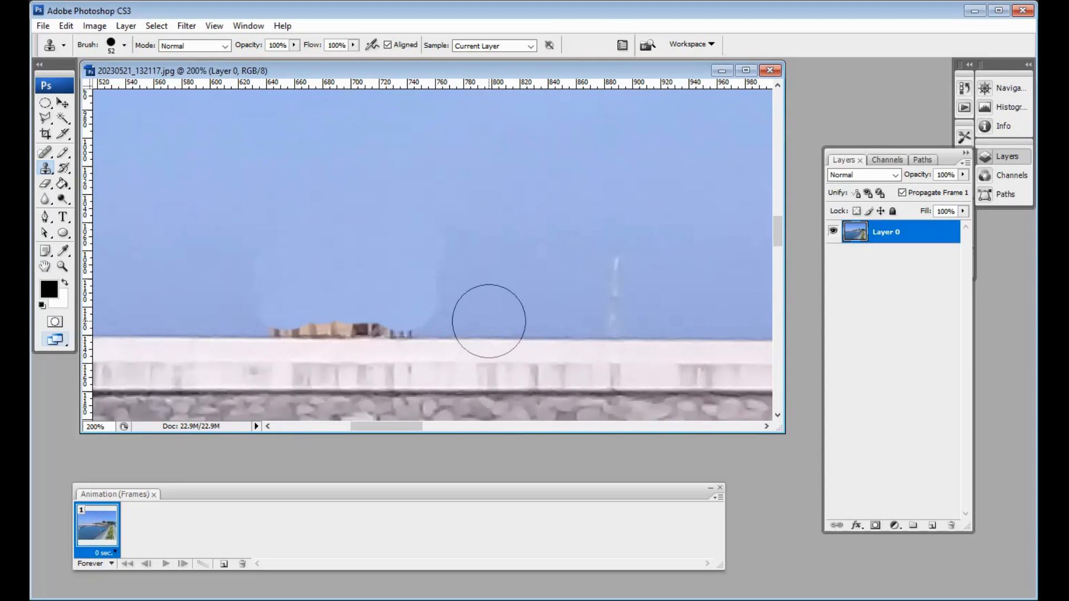
{"action": "left_click", "coordinate": [489, 321], "text": "alt"}
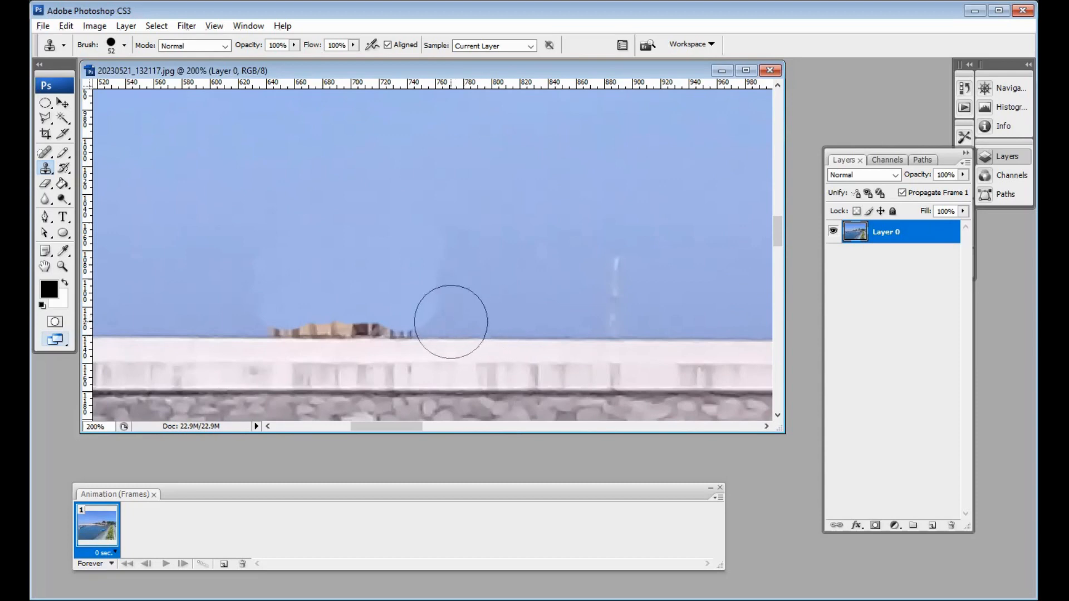
{"action": "left_click_drag", "start_coordinate": [444, 324], "coordinate": [352, 311]}
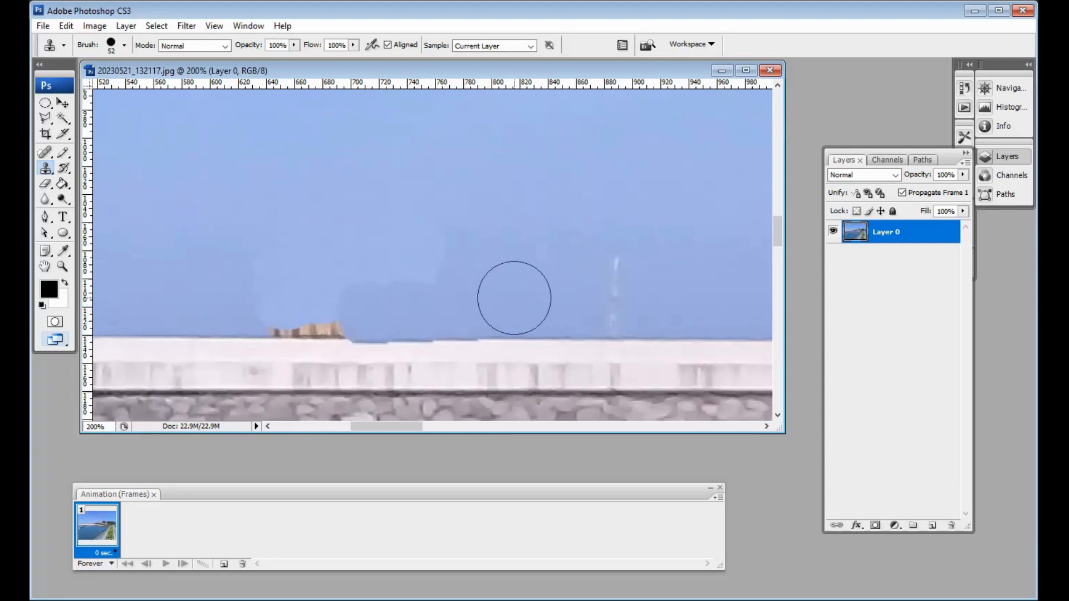
- Step back through the history to undo the recent Clone Stamp strokes around the building's base and pillars
{"action": "left_click", "coordinate": [245, 25]}
{"action": "left_click", "coordinate": [284, 178]}
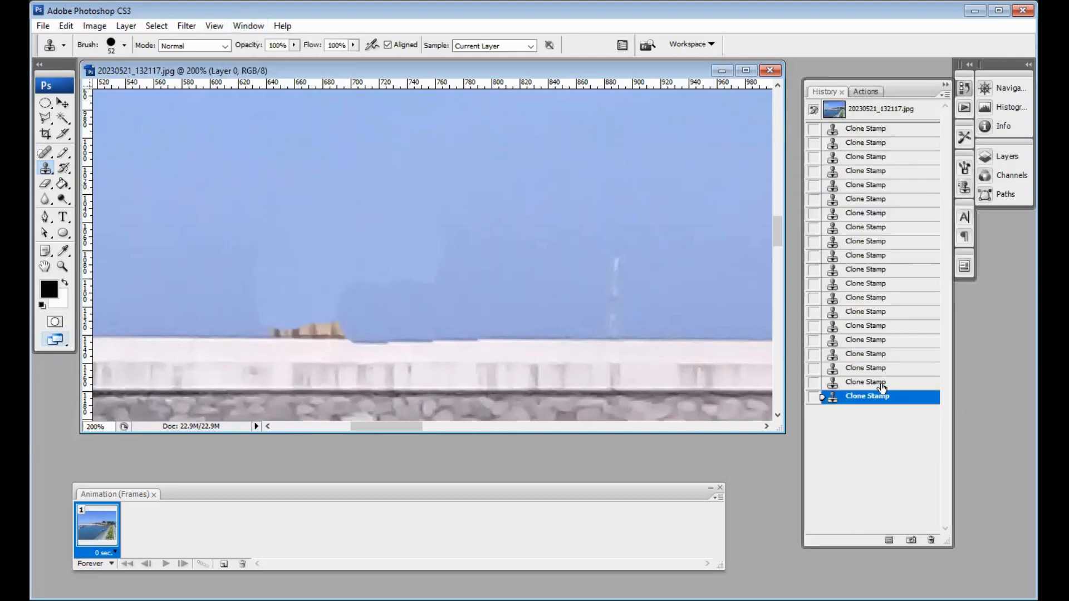
{"action": "left_click", "coordinate": [880, 382]}
{"action": "left_click", "coordinate": [882, 368]}
{"action": "left_click", "coordinate": [882, 355]}
{"action": "left_click", "coordinate": [884, 327]}
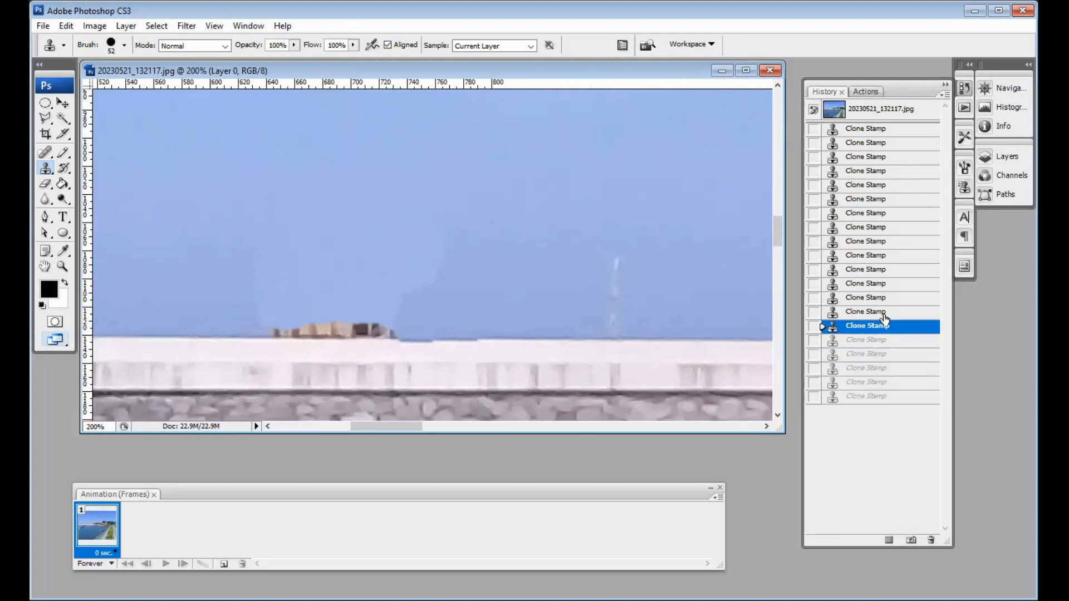
{"action": "left_click", "coordinate": [885, 312]}
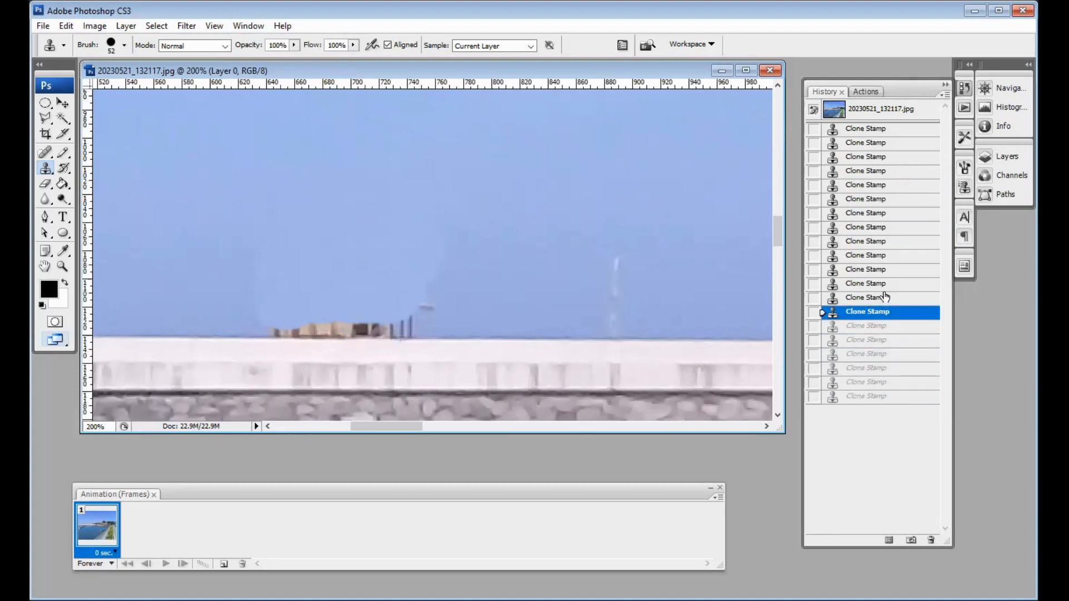
{"action": "key", "text": "ctrl+alt+z"}
{"action": "key", "text": "ctrl+alt+z"}
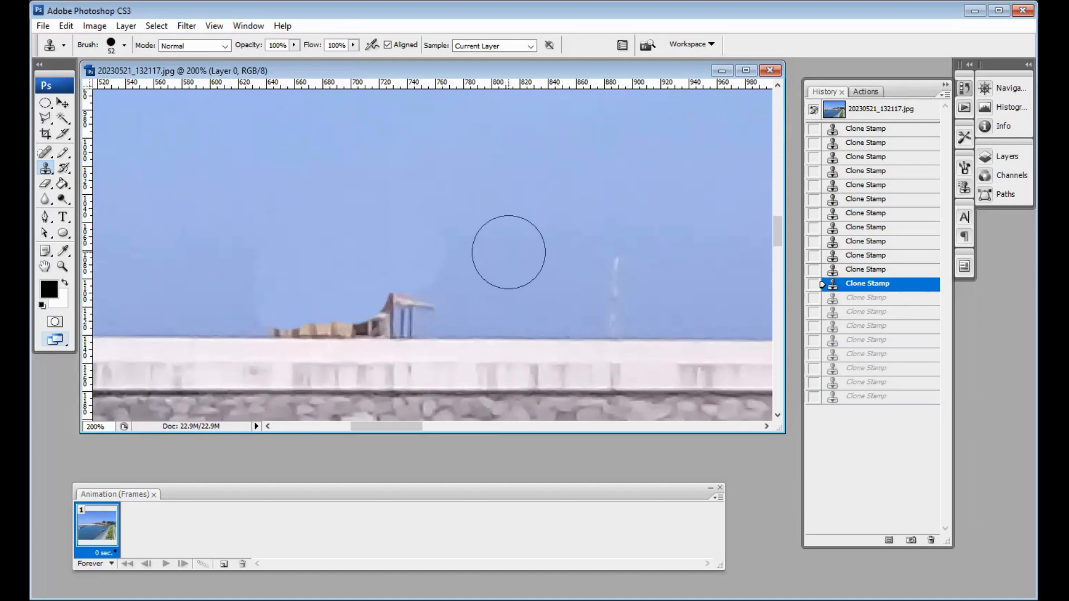
- Clone darker sky over the mismatched lighter patch above the building remains to even out the sky tone
{"action": "left_click", "coordinate": [449, 231]}
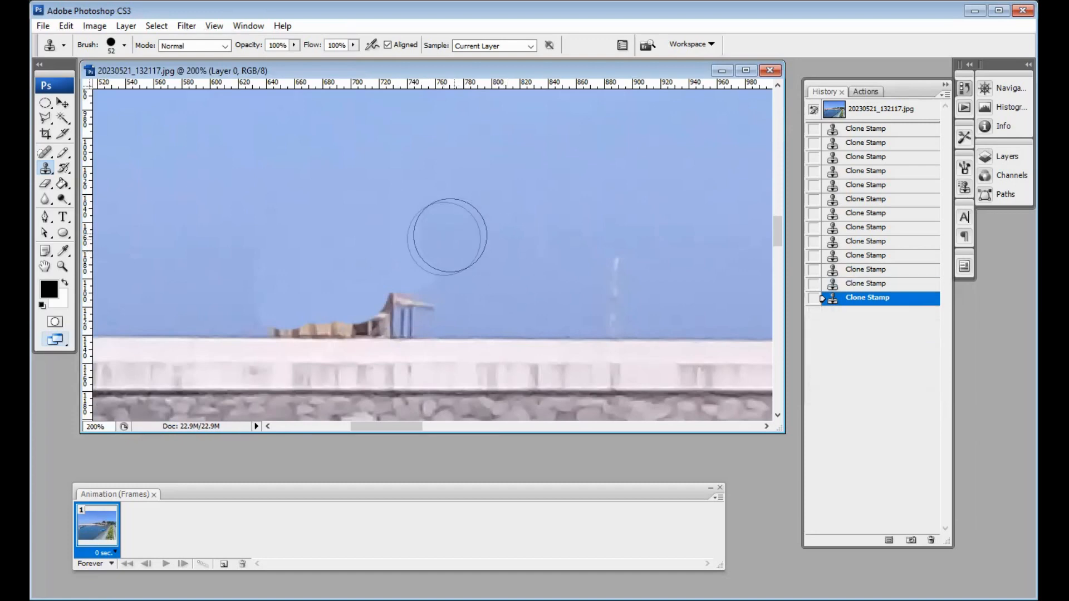
{"action": "left_click", "coordinate": [428, 239]}
{"action": "left_click", "coordinate": [425, 245]}
{"action": "left_click", "coordinate": [401, 229]}
{"action": "left_click", "coordinate": [378, 221]}
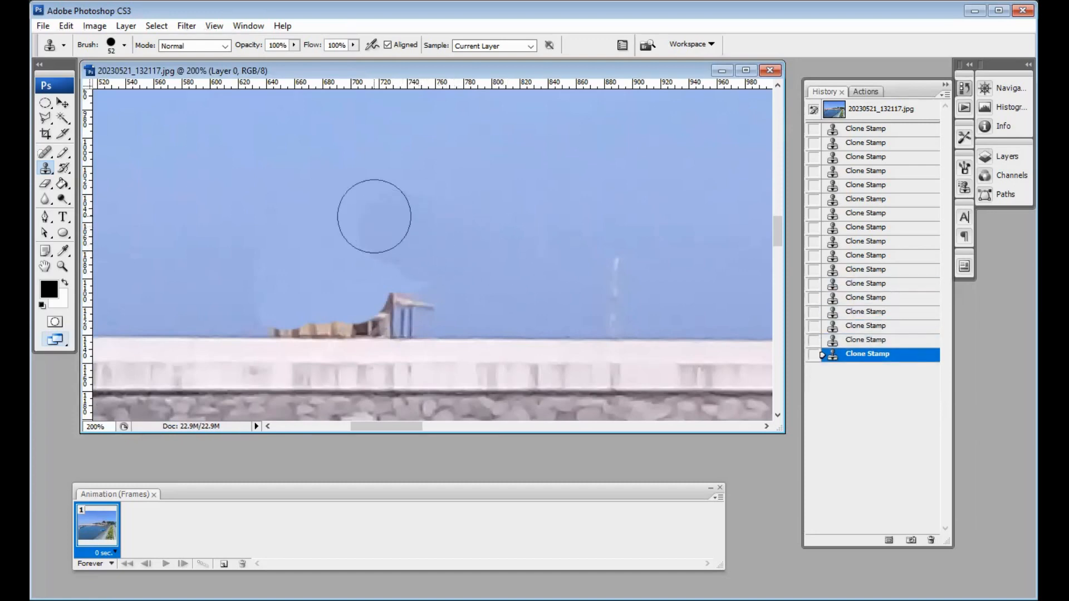
{"action": "left_click", "coordinate": [362, 214]}
{"action": "left_click", "coordinate": [343, 210]}
{"action": "left_click", "coordinate": [334, 210]}
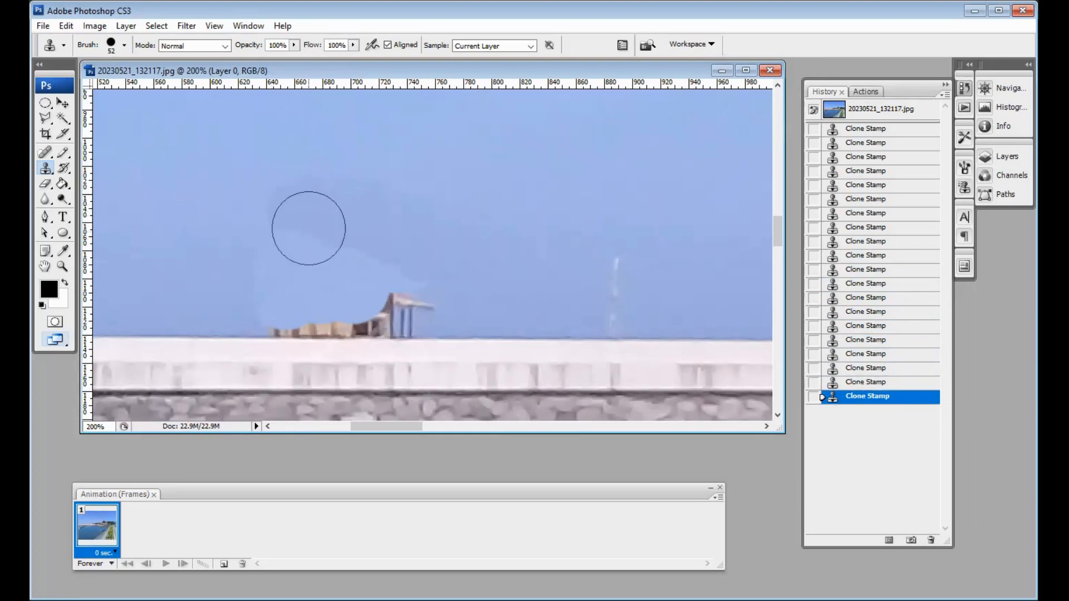
- Sample sky beyond the patch's far edge and clone it across the uneven sky beside and above the building remains
{"action": "left_click", "coordinate": [210, 210], "text": "alt"}
{"action": "left_click", "coordinate": [238, 196]}
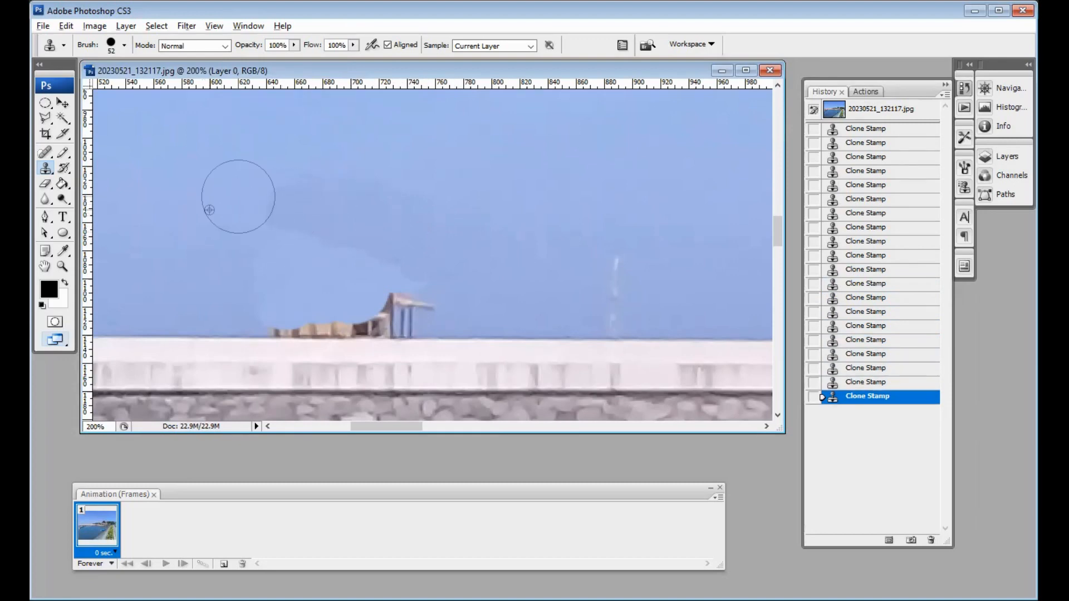
{"action": "left_click", "coordinate": [255, 195]}
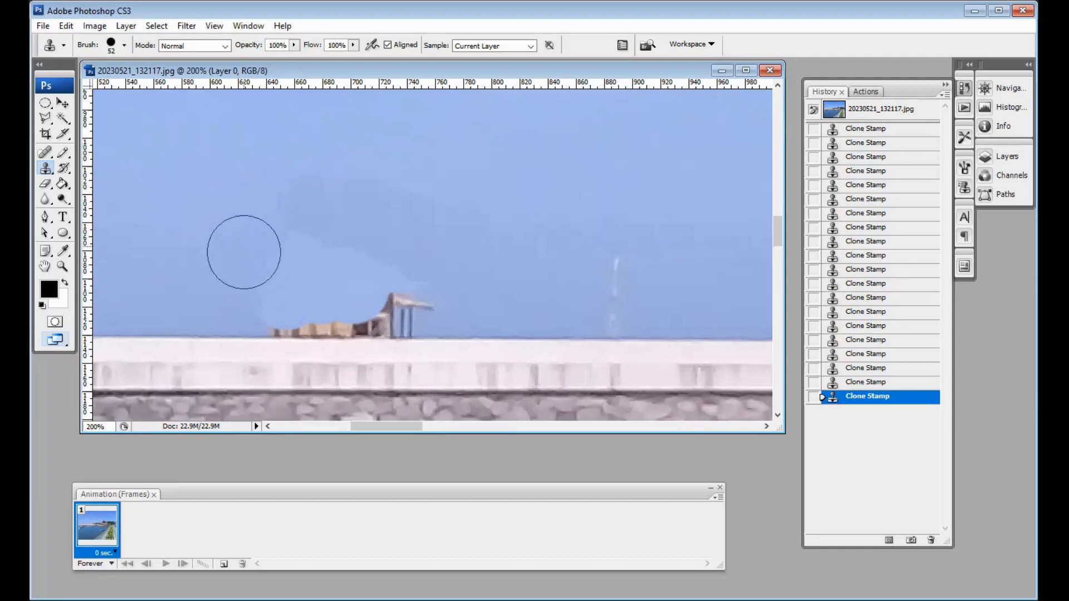
{"action": "left_click", "coordinate": [261, 292]}
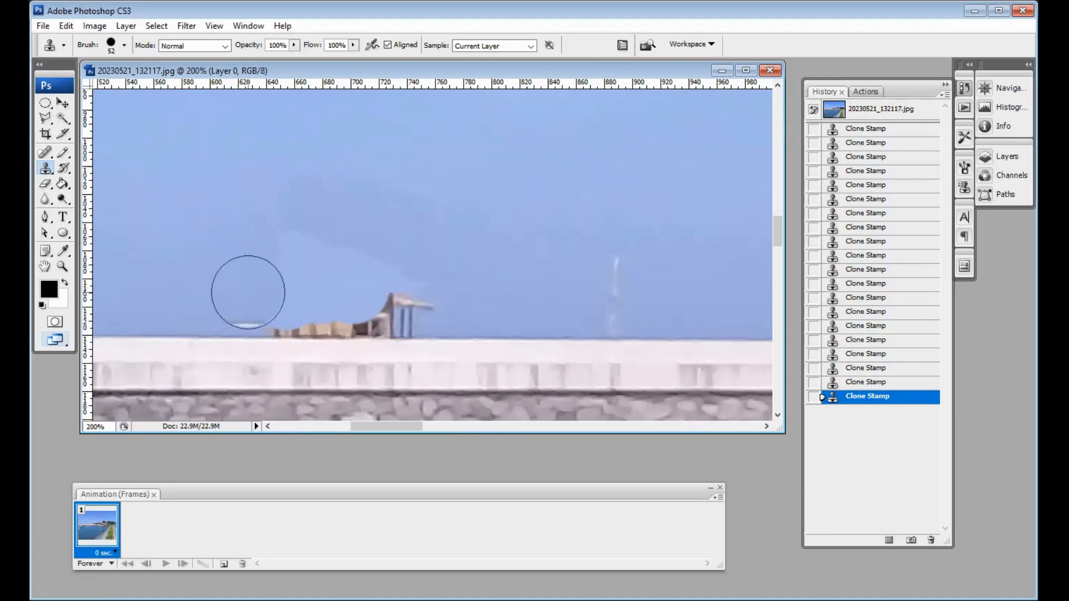
{"action": "left_click", "coordinate": [248, 293]}
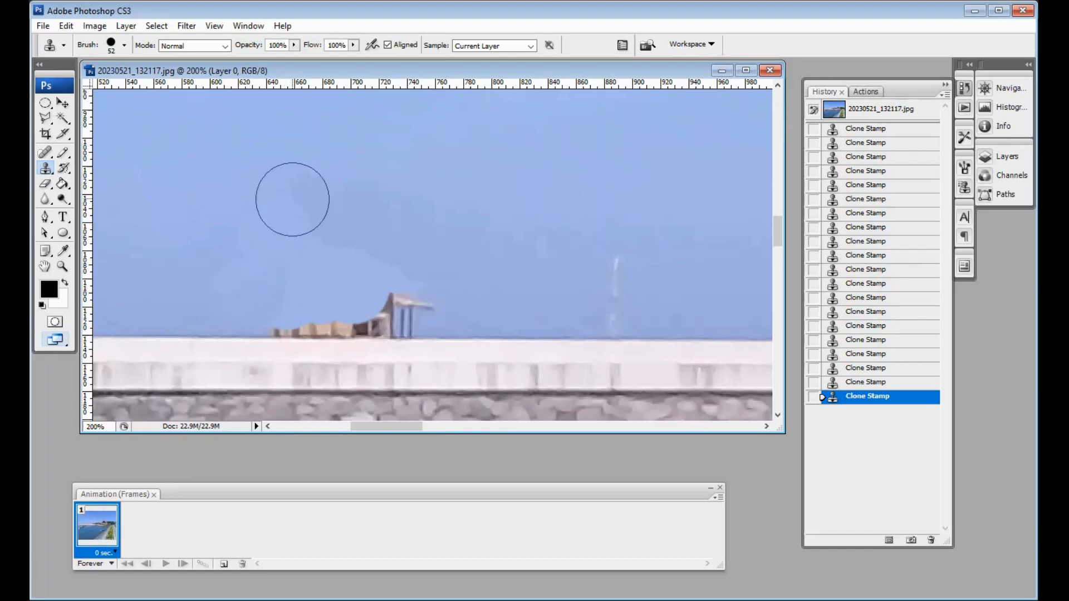
{"action": "left_click", "coordinate": [354, 197]}
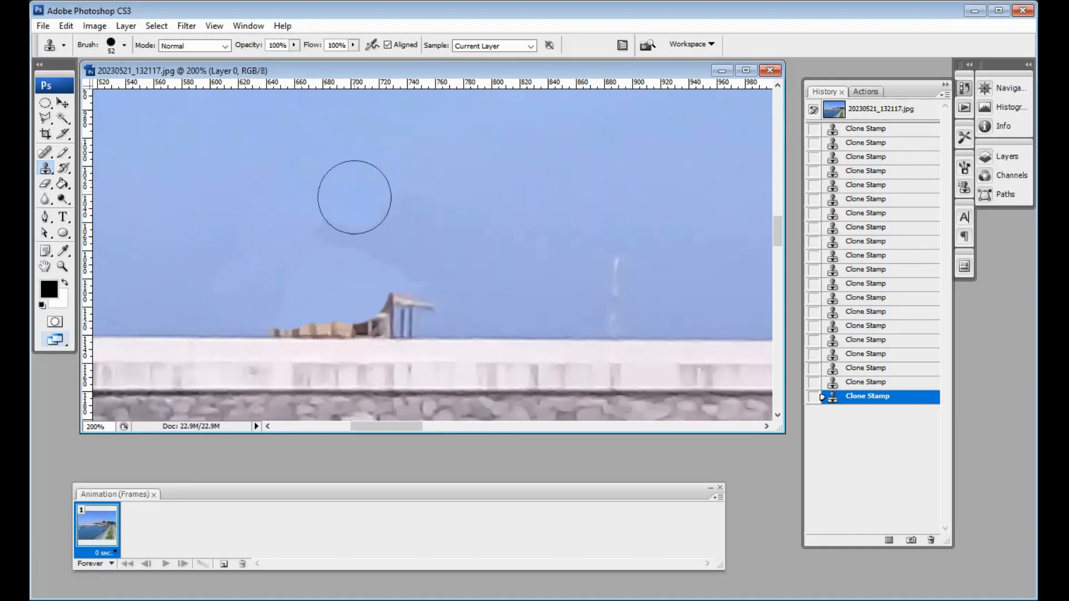
{"action": "left_click", "coordinate": [325, 217]}
{"action": "left_click", "coordinate": [348, 226]}
{"action": "left_click", "coordinate": [386, 221]}
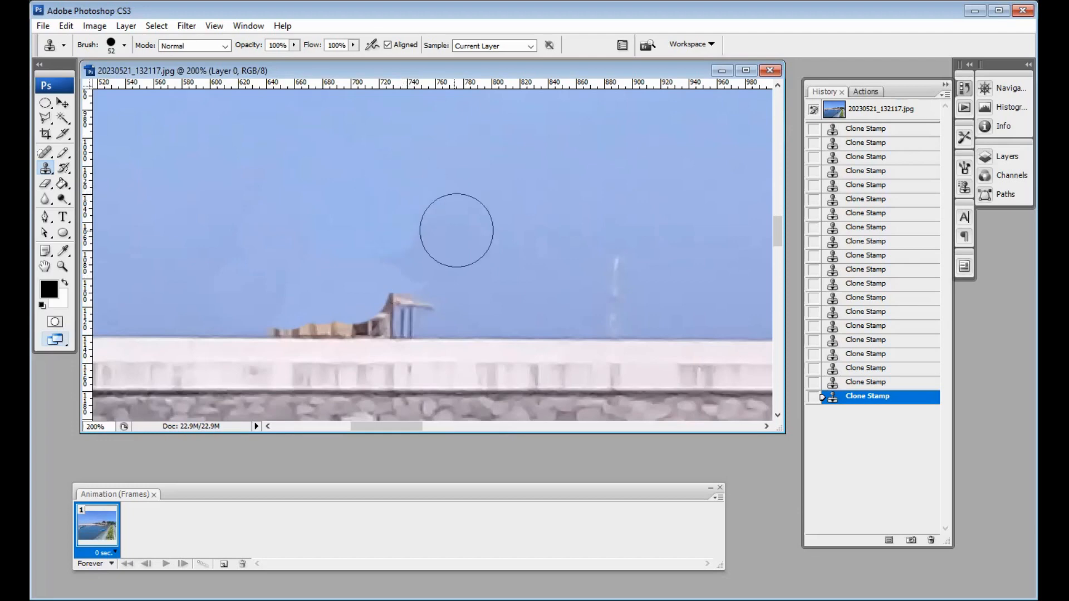
- Soften the visible cloning seams in the sky above the building remains with the Blur tool
{"action": "left_click", "coordinate": [45, 199]}
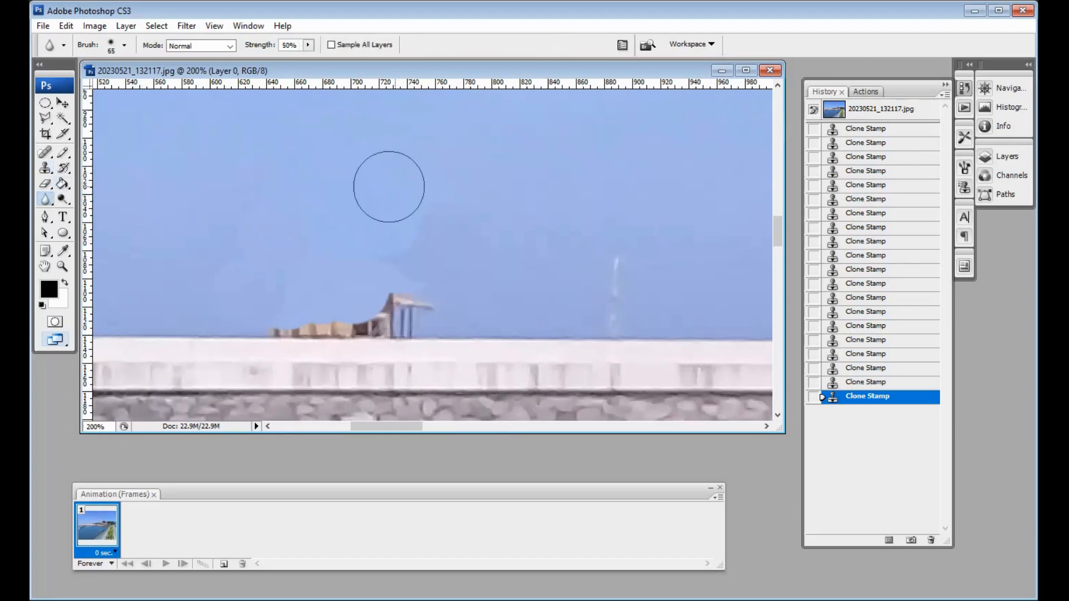
{"action": "left_click_drag", "start_coordinate": [389, 189], "coordinate": [426, 227]}
{"action": "mouse_move", "coordinate": [426, 227]}
{"action": "left_mouse_down"}
{"action": "mouse_move", "coordinate": [343, 222]}
{"action": "mouse_move", "coordinate": [354, 235]}
{"action": "mouse_move", "coordinate": [411, 242]}
{"action": "mouse_move", "coordinate": [423, 258]}
{"action": "mouse_move", "coordinate": [403, 248]}
{"action": "left_mouse_up"}
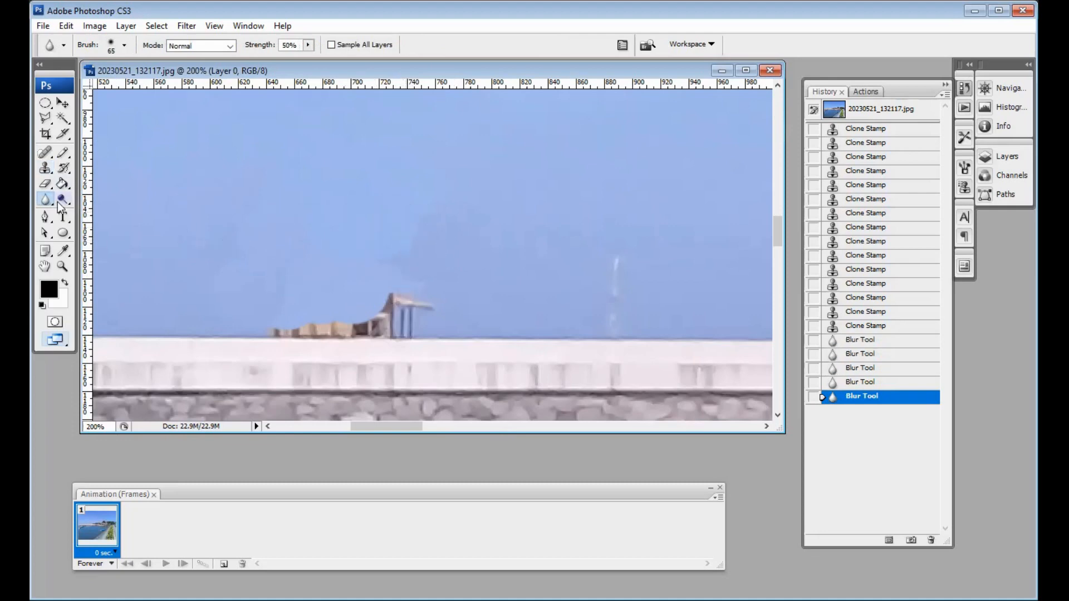
- Sample clear sky beside the building remains with the Clone Stamp and clone it over them along the sea wall's top edge
{"action": "left_click", "coordinate": [46, 170]}
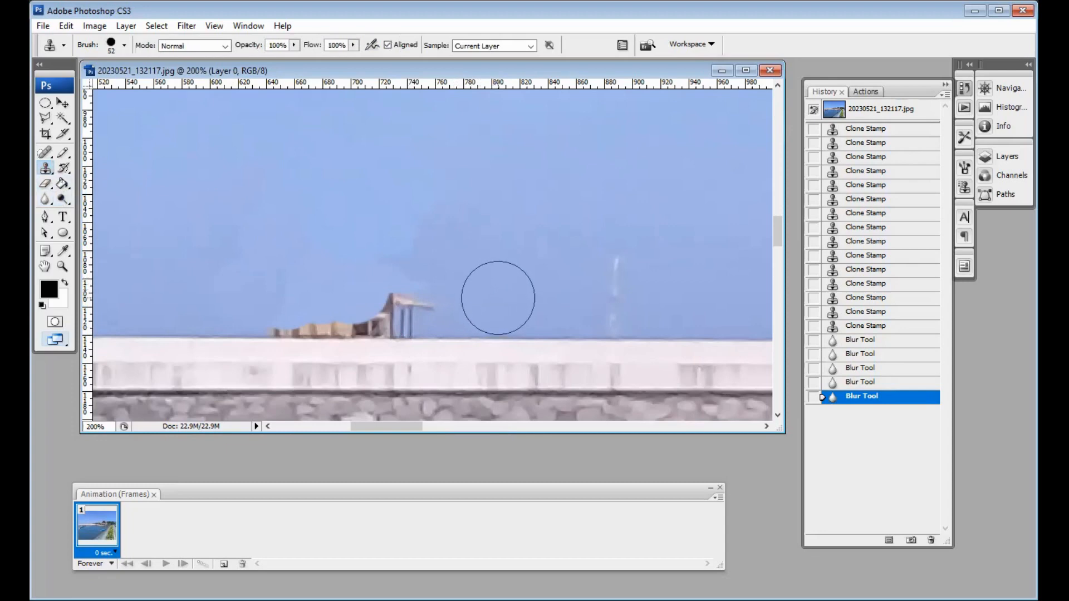
{"action": "left_click", "coordinate": [499, 298], "text": "alt"}
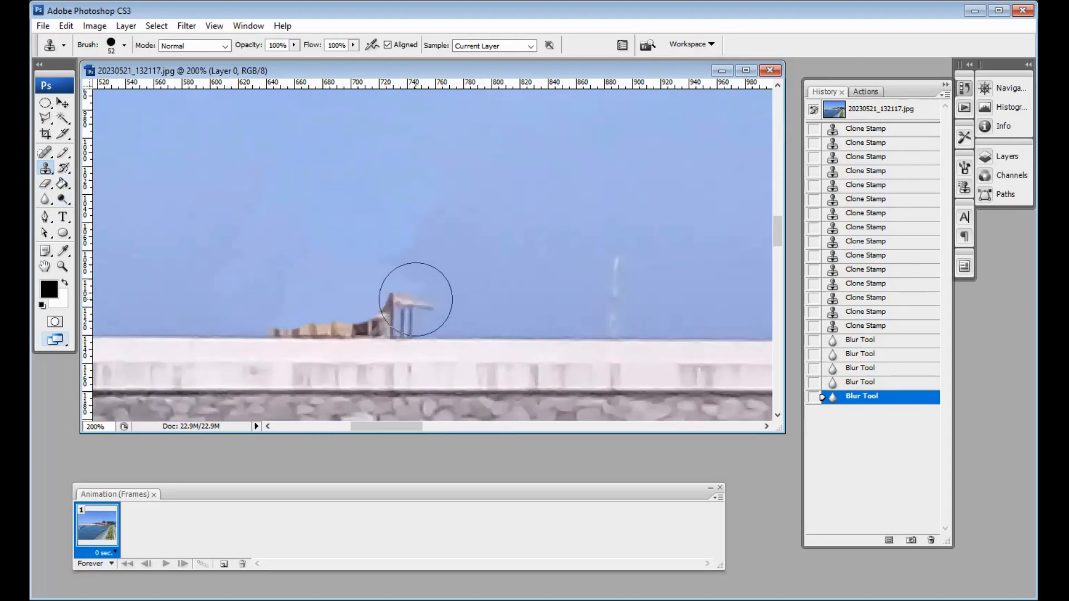
{"action": "left_click", "coordinate": [415, 300]}
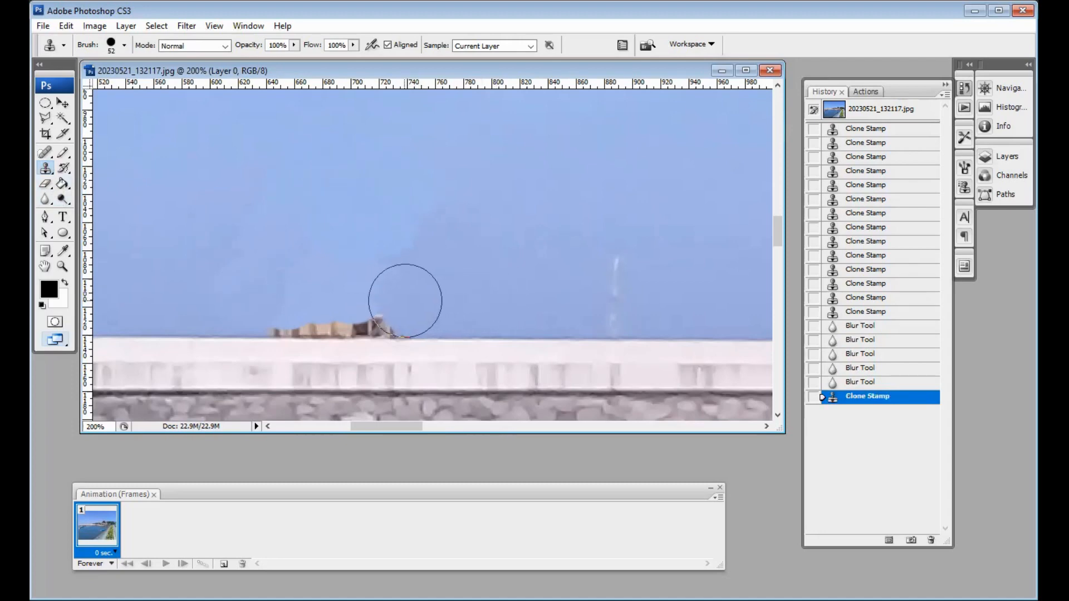
{"action": "left_click", "coordinate": [395, 300]}
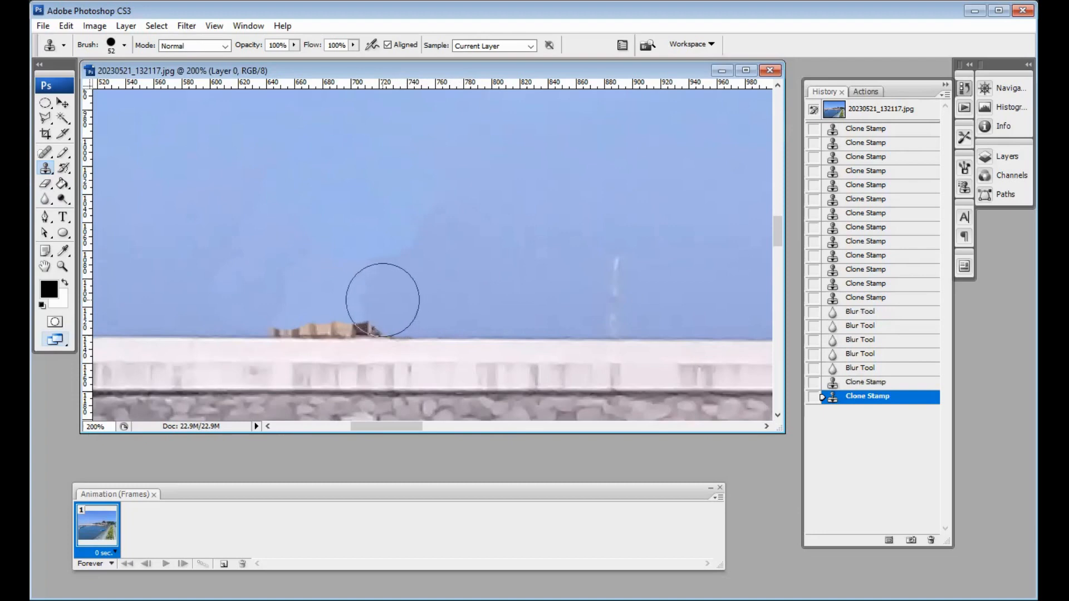
{"action": "left_click", "coordinate": [364, 300]}
{"action": "left_click", "coordinate": [347, 300]}
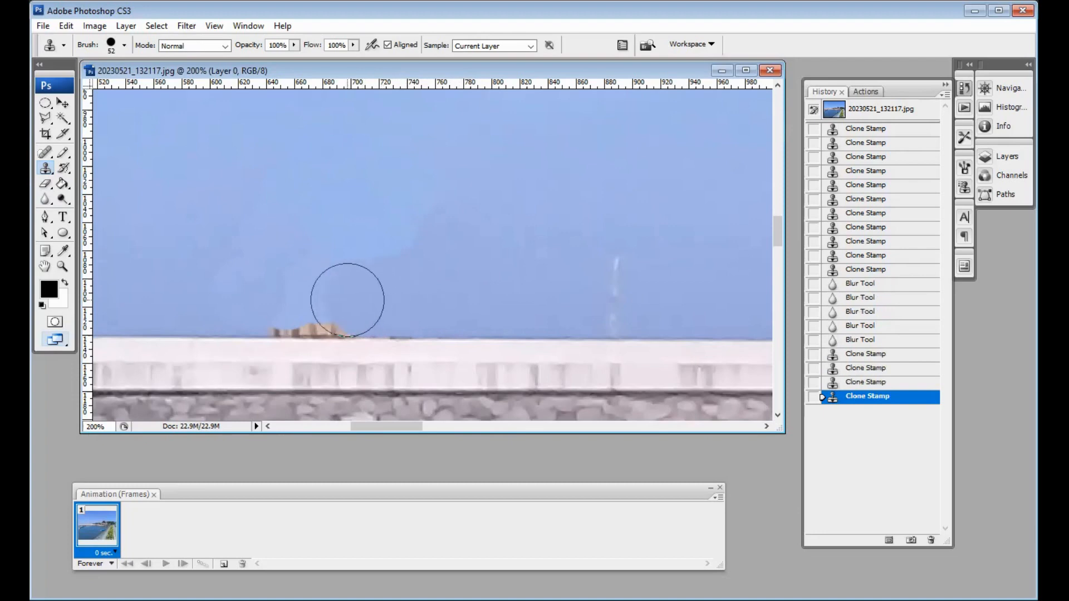
{"action": "left_click", "coordinate": [328, 301]}
{"action": "left_click", "coordinate": [328, 301]}
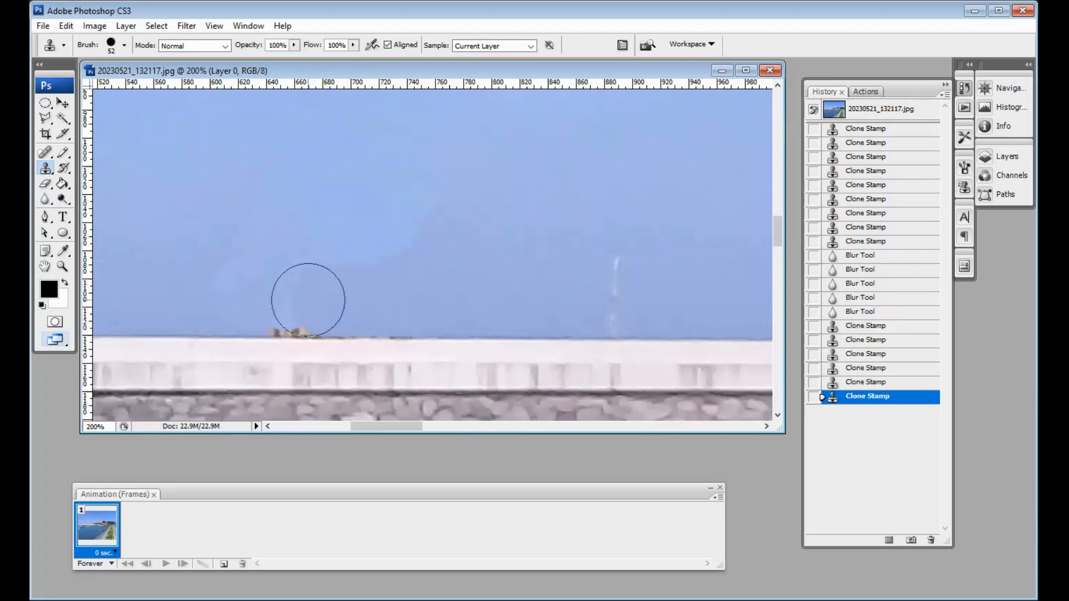
{"action": "left_click", "coordinate": [289, 300]}
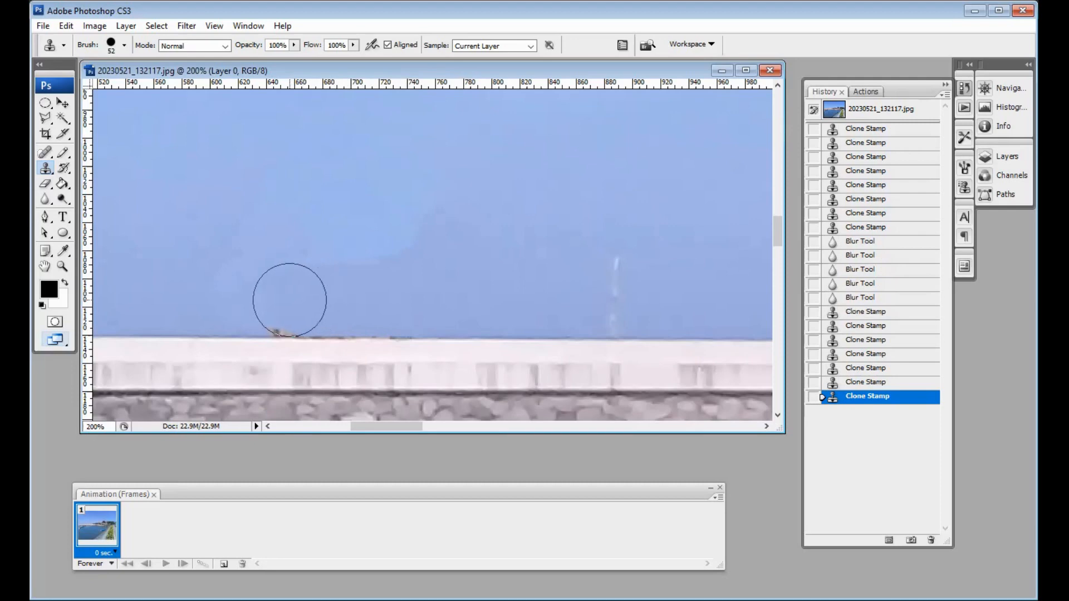
{"action": "left_click", "coordinate": [284, 299]}
{"action": "left_click", "coordinate": [275, 298]}
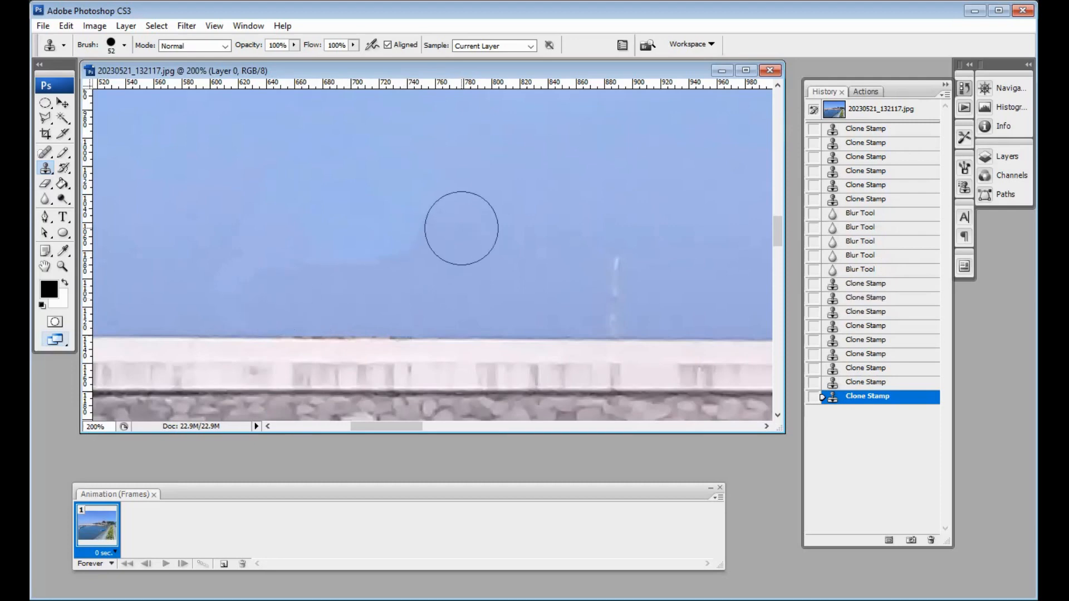
- Clone matching sky over the lighter, uneven patch above where the building stood on the sea wall
{"action": "left_click", "coordinate": [392, 234]}
{"action": "left_click", "coordinate": [387, 248]}
{"action": "left_click", "coordinate": [401, 185]}
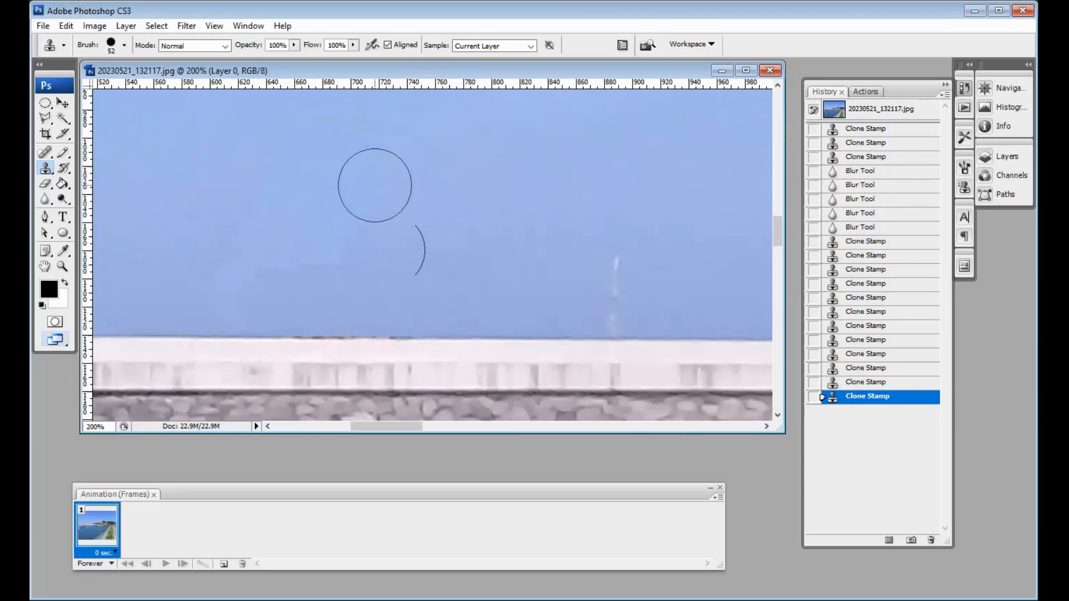
{"action": "left_click", "coordinate": [419, 243]}
{"action": "left_click", "coordinate": [415, 223]}
{"action": "left_click", "coordinate": [381, 174]}
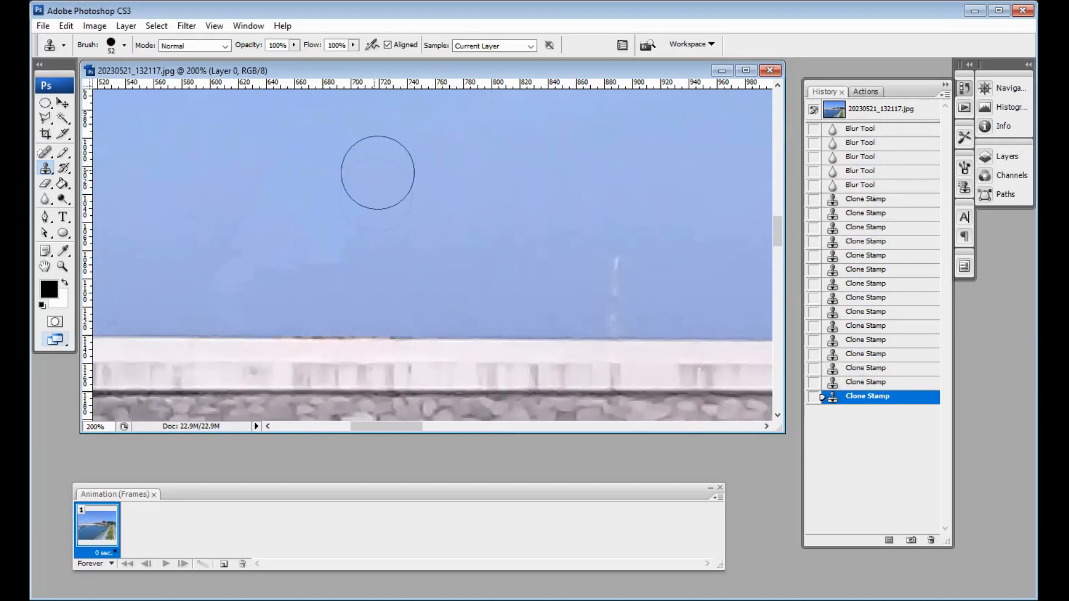
{"action": "left_click", "coordinate": [322, 212]}
{"action": "left_click", "coordinate": [293, 232]}
{"action": "left_click", "coordinate": [291, 234]}
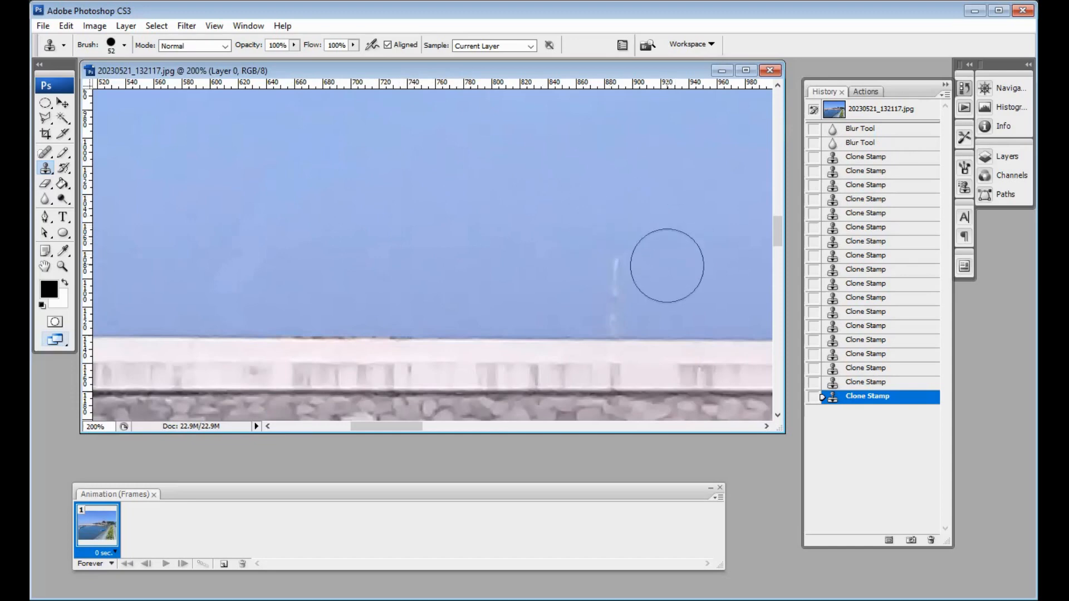
- Clone sky over the faint white mast above the sea wall and over the small frame structure near the trees
{"action": "left_click", "coordinate": [636, 264]}
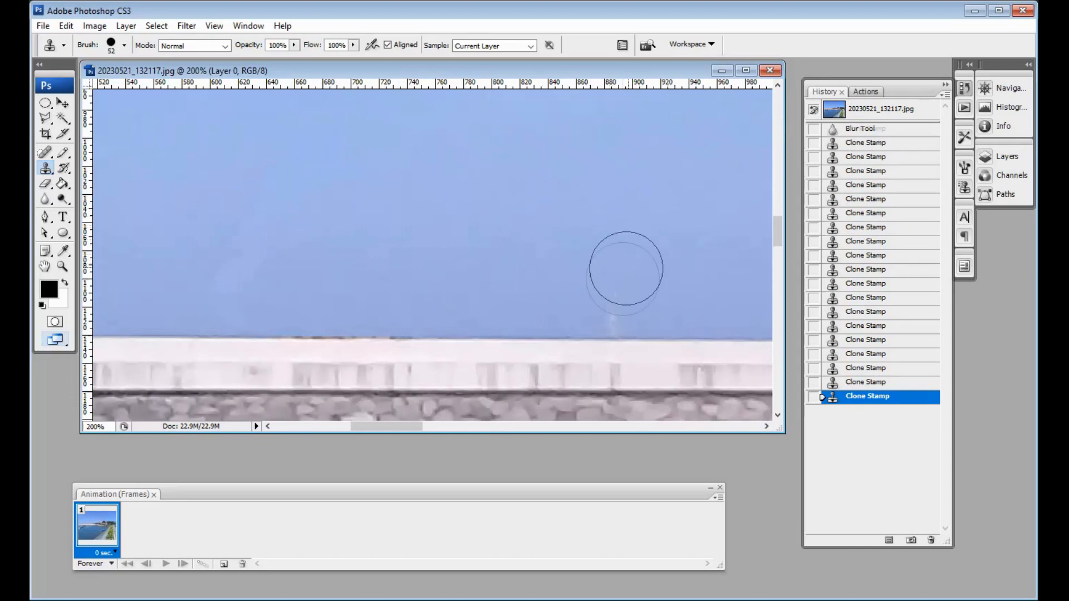
{"action": "left_click", "coordinate": [626, 269]}
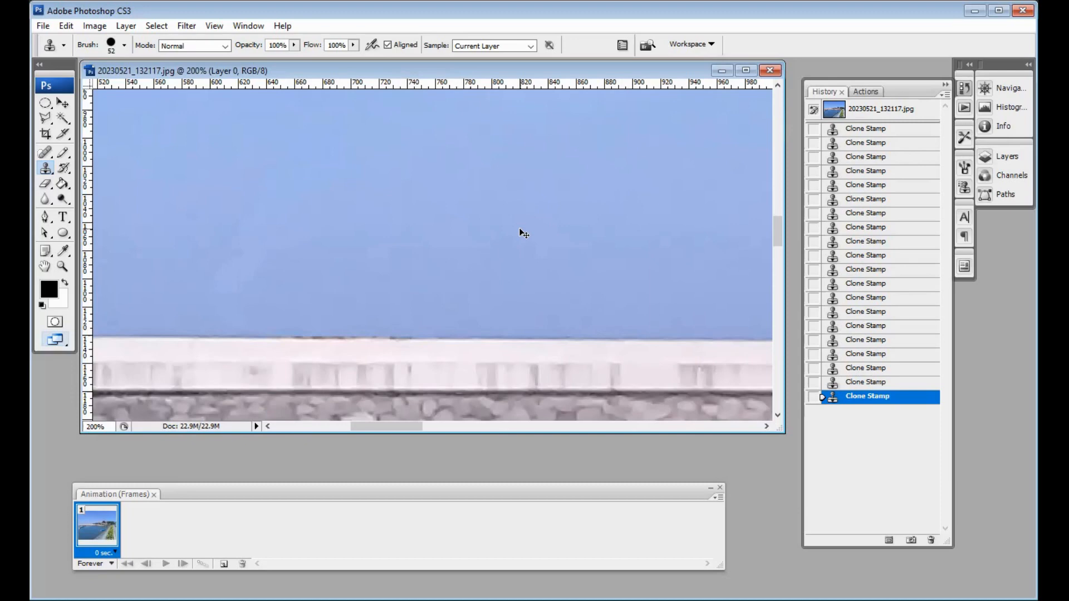
{"action": "key", "text": "ctrl+0"}
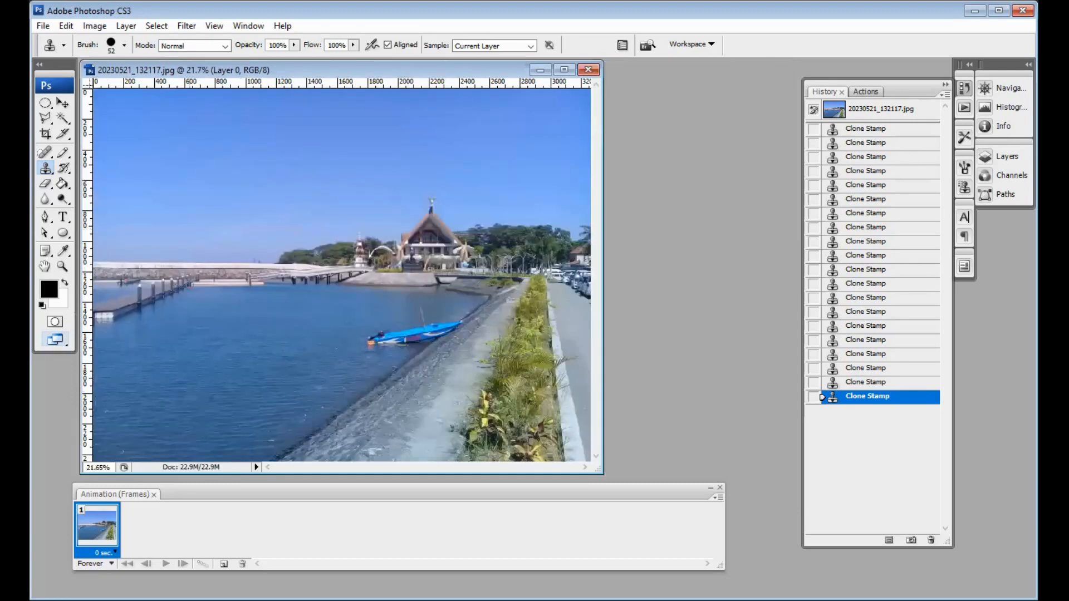
{"action": "left_click", "coordinate": [63, 266]}
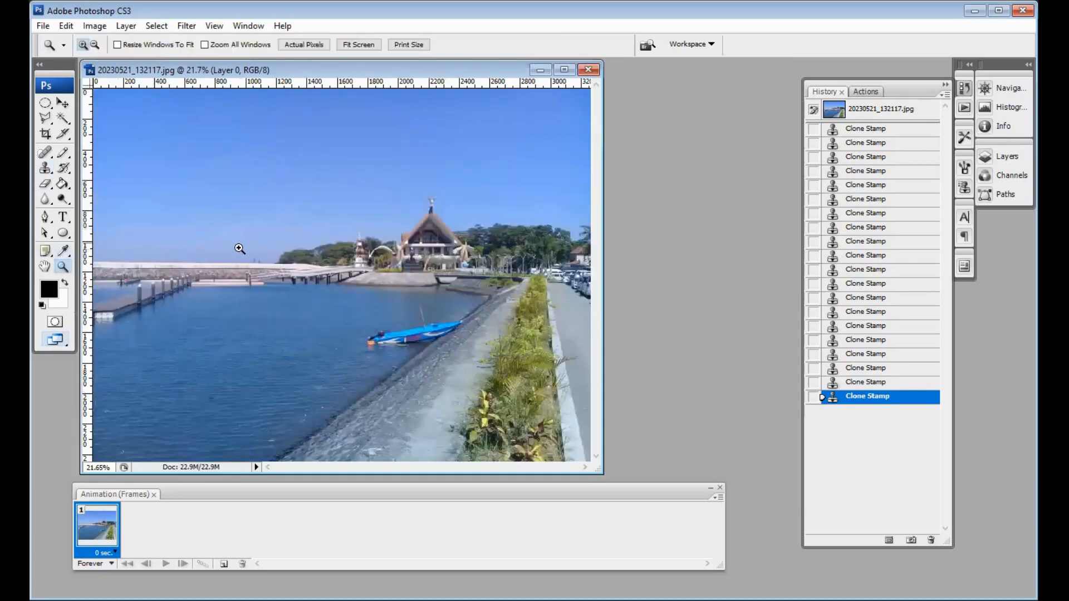
{"action": "left_click_drag", "start_coordinate": [239, 249], "coordinate": [282, 275]}
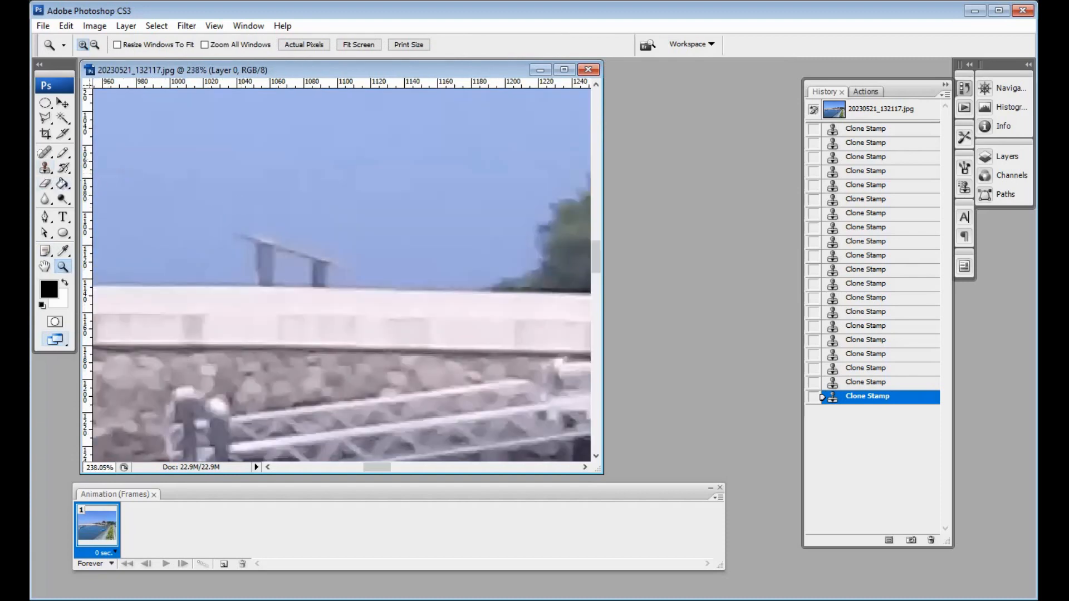
{"action": "left_click", "coordinate": [45, 168]}
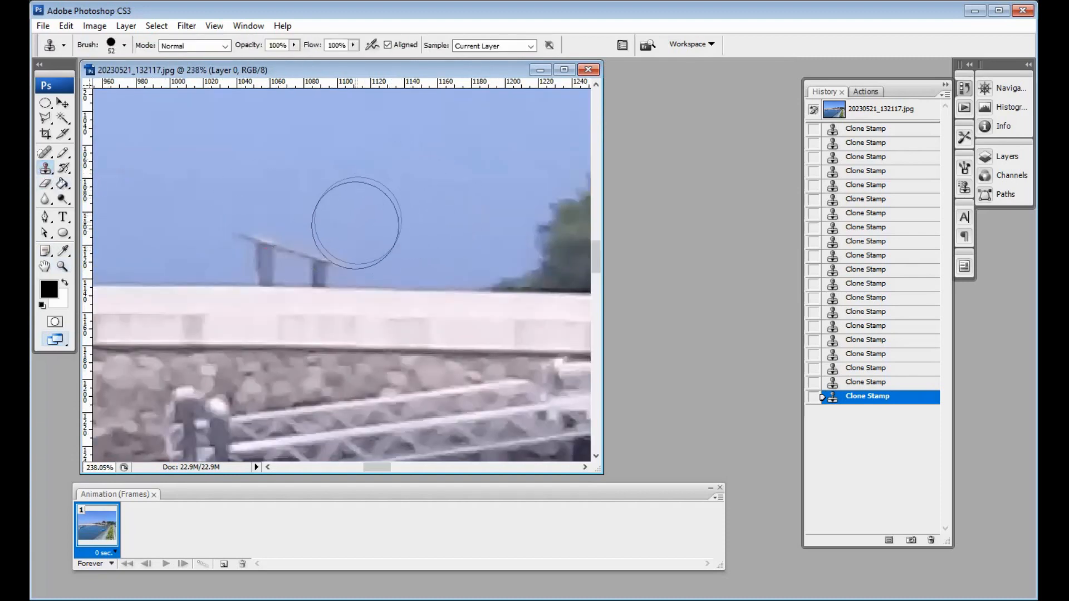
{"action": "mouse_move", "coordinate": [342, 230]}
{"action": "left_mouse_down"}
{"action": "mouse_move", "coordinate": [259, 238]}
{"action": "mouse_move", "coordinate": [308, 242]}
{"action": "left_mouse_up"}
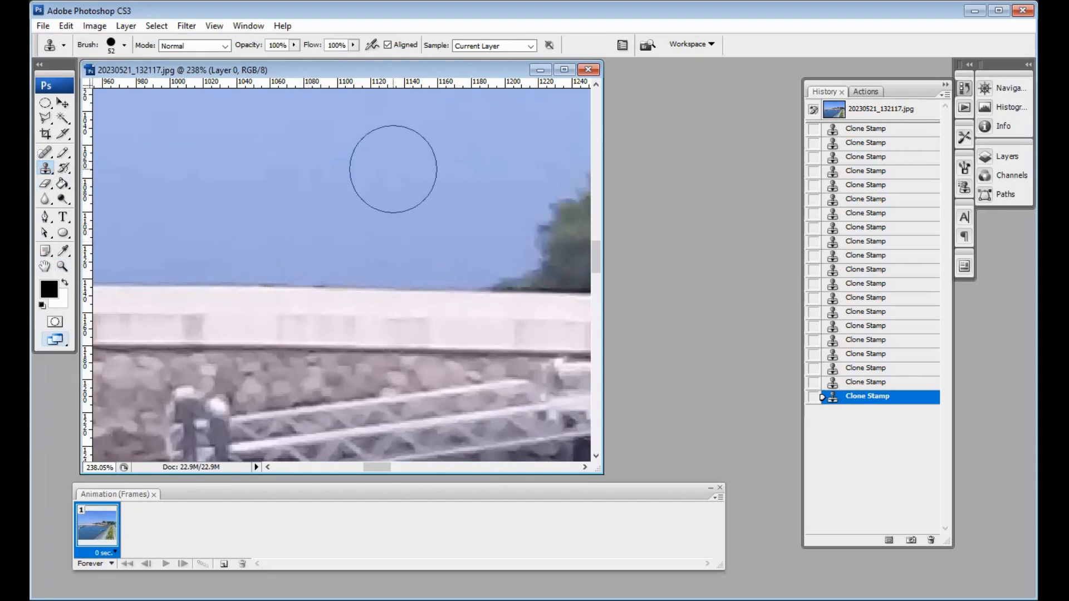
- Save the photo as a Photoshop PSD file named 20230521_132117_edit in the 022_perahu folder
{"action": "key", "text": "ctrl+0"}
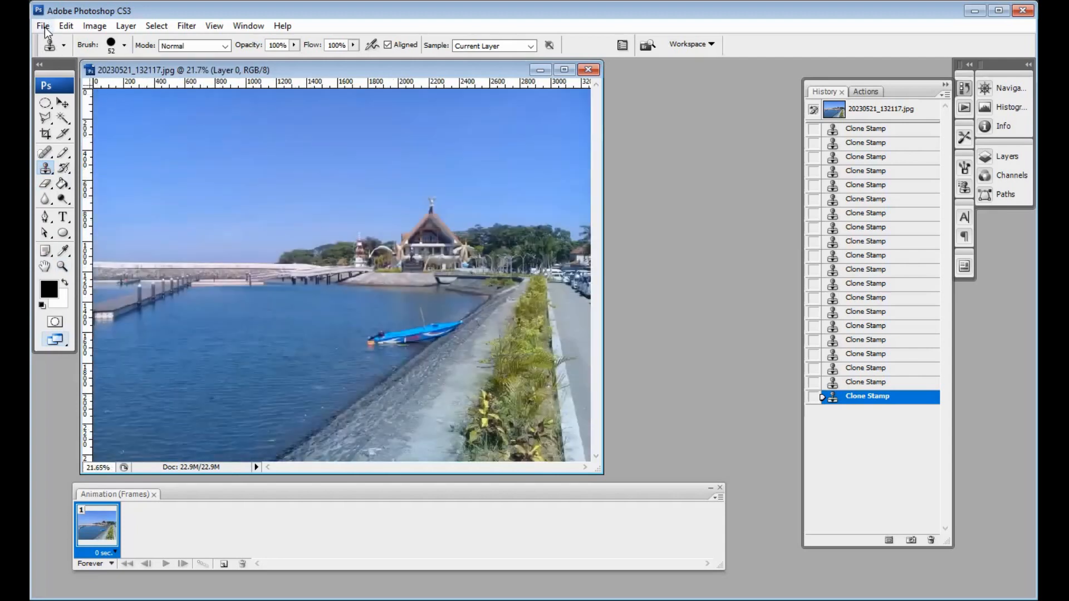
{"action": "key", "text": "ctrl+shift+s"}
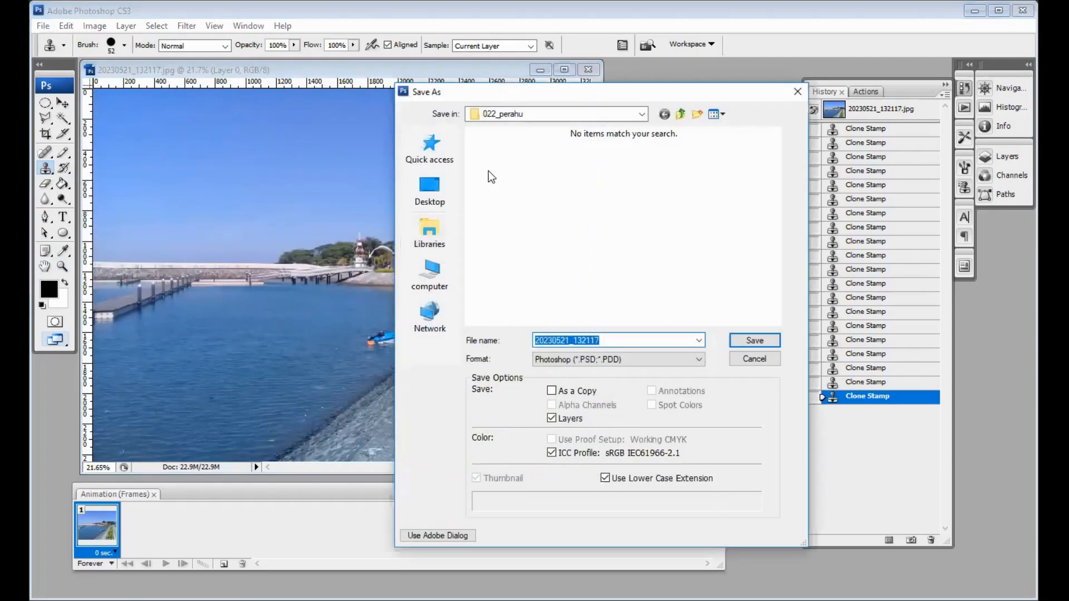
{"action": "left_click", "coordinate": [626, 341]}
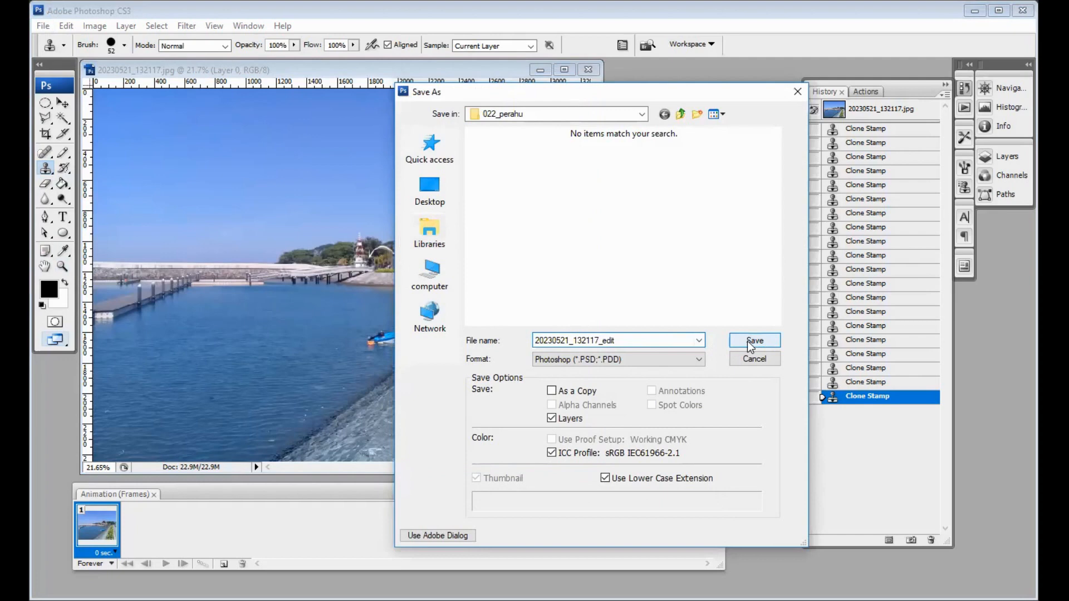
{"action": "key", "text": "Return"}
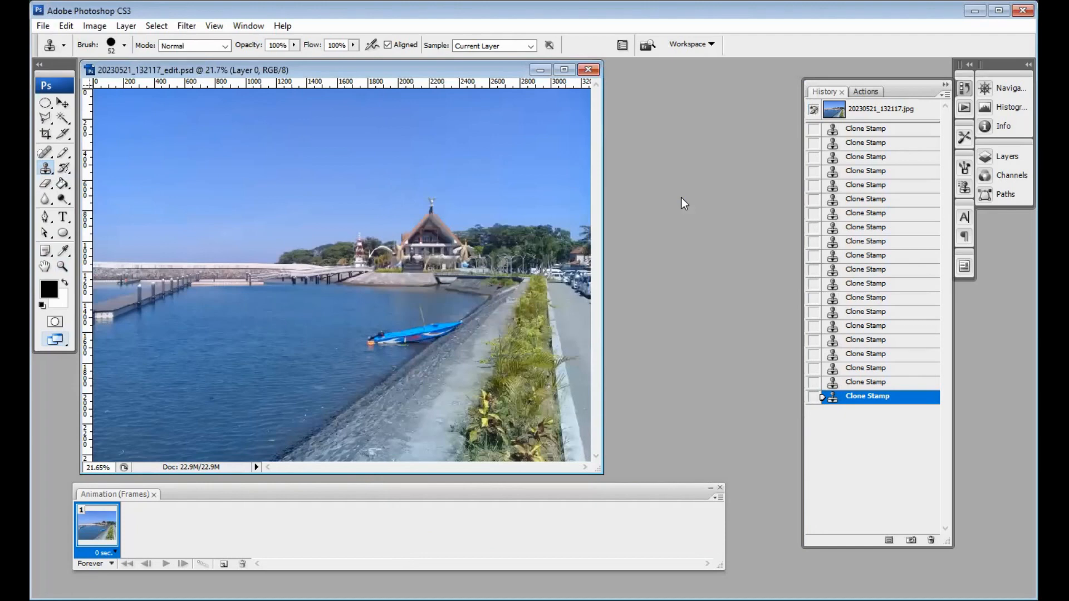
- Clone water over the orange float and the rear end of the outboard motor at the blue boat's stern
{"action": "left_click", "coordinate": [63, 267]}
{"action": "left_click_drag", "start_coordinate": [339, 293], "coordinate": [486, 375]}
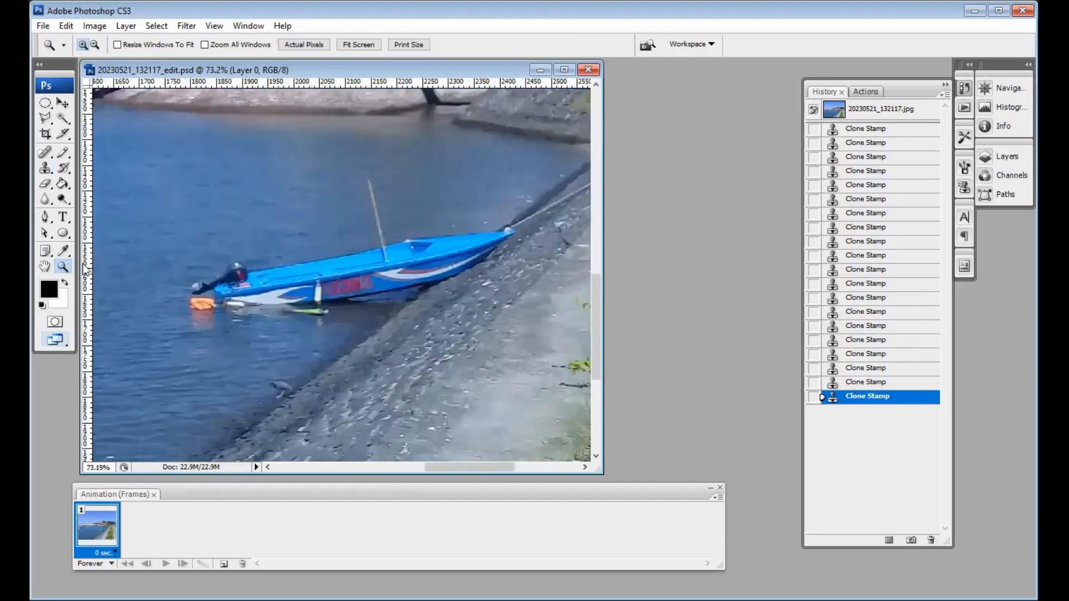
{"action": "left_click", "coordinate": [46, 168]}
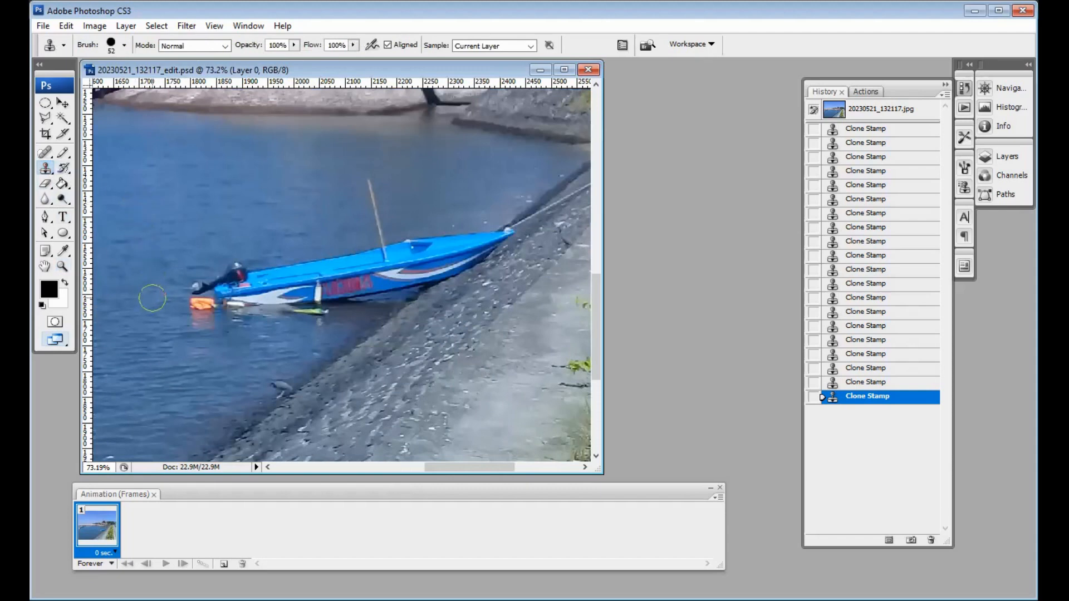
{"action": "mouse_move", "coordinate": [151, 299]}
{"action": "left_mouse_down"}
{"action": "mouse_move", "coordinate": [212, 303]}
{"action": "mouse_move", "coordinate": [197, 304]}
{"action": "mouse_move", "coordinate": [198, 315]}
{"action": "mouse_move", "coordinate": [194, 291]}
{"action": "mouse_move", "coordinate": [232, 269]}
{"action": "mouse_move", "coordinate": [211, 312]}
{"action": "left_mouse_up"}
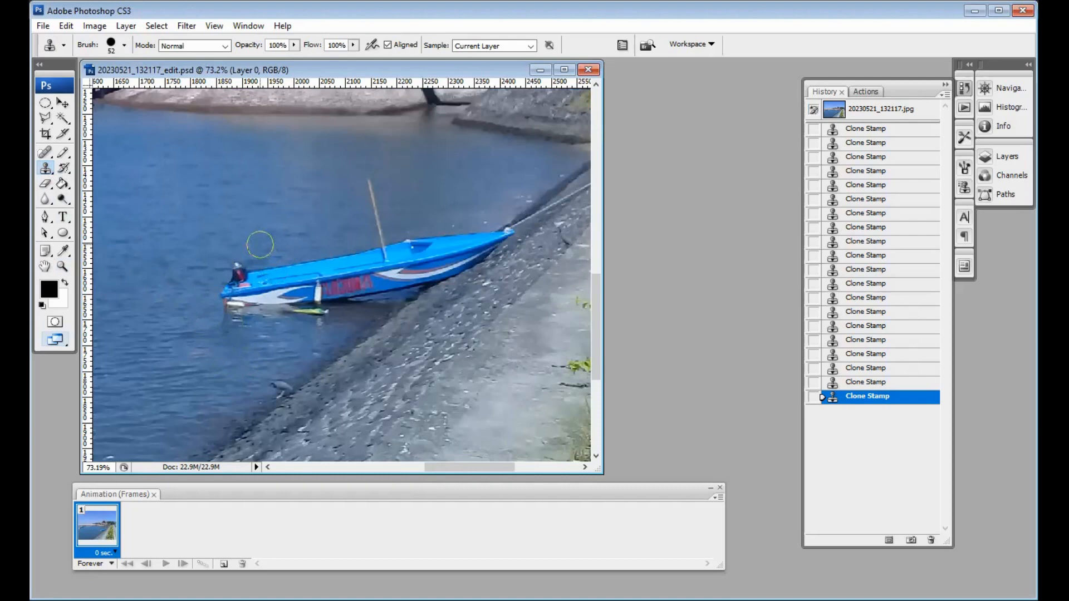
- Clone water sampled above the boat over its outboard motor, upright pole and upper deck
{"action": "left_click", "coordinate": [260, 243], "text": "alt"}
{"action": "mouse_move", "coordinate": [241, 271]}
{"action": "left_mouse_down"}
{"action": "mouse_move", "coordinate": [234, 278]}
{"action": "mouse_move", "coordinate": [301, 268]}
{"action": "left_mouse_up"}
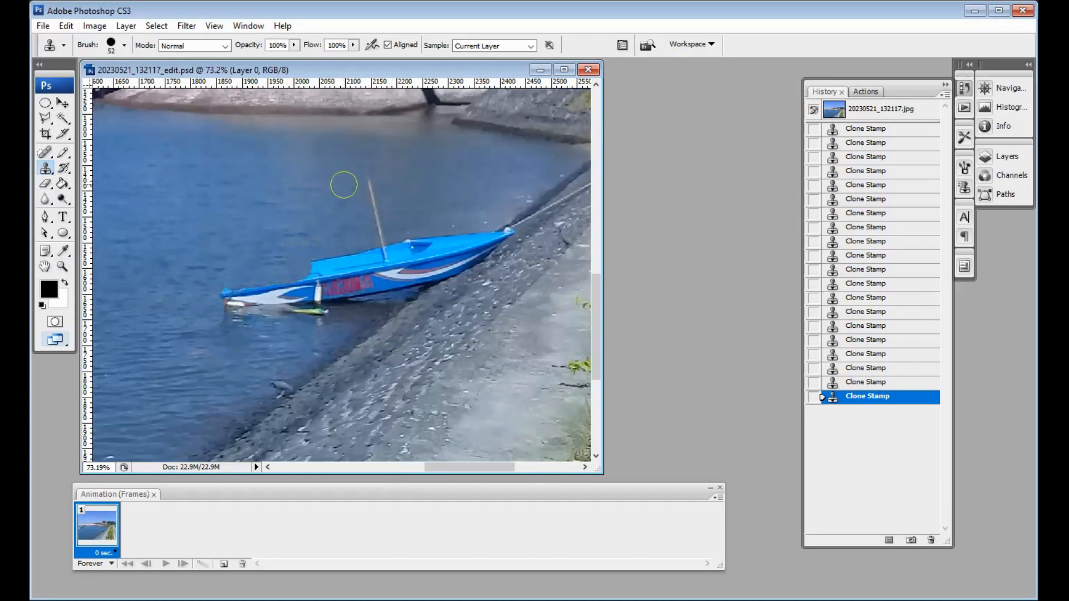
{"action": "left_click_drag", "start_coordinate": [362, 184], "coordinate": [374, 232]}
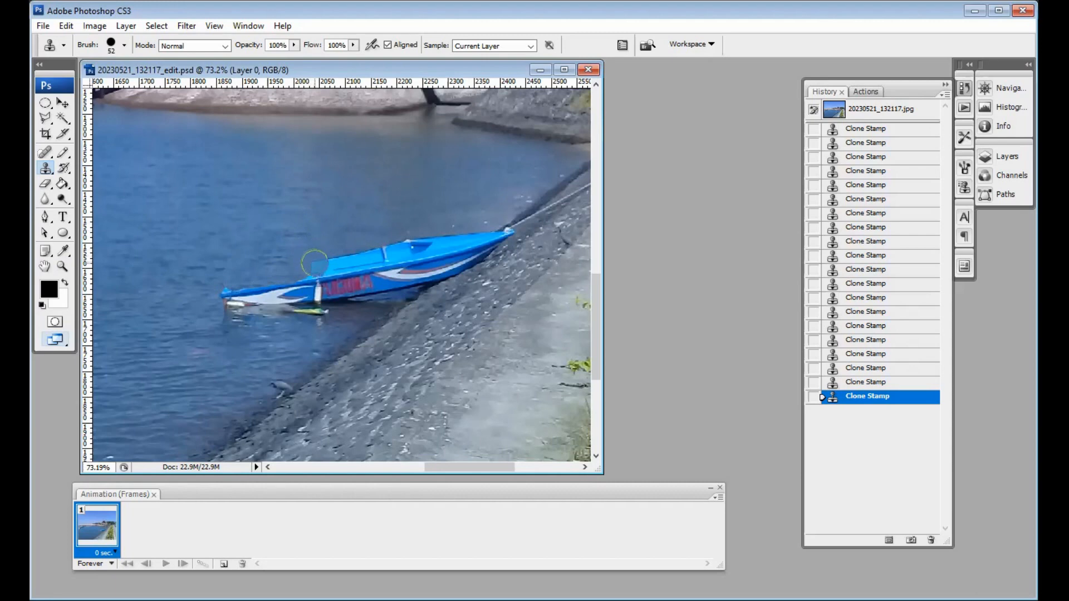
{"action": "mouse_move", "coordinate": [356, 257]}
{"action": "left_mouse_down"}
{"action": "mouse_move", "coordinate": [390, 236]}
{"action": "mouse_move", "coordinate": [477, 224]}
{"action": "mouse_move", "coordinate": [387, 262]}
{"action": "left_mouse_up"}
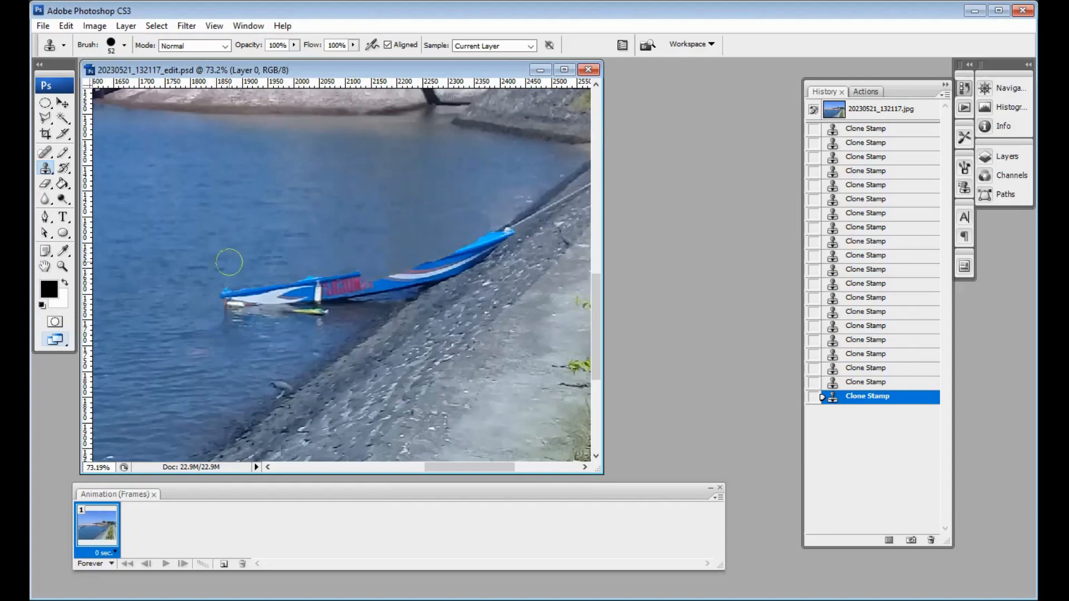
- Sample water above the stern and clone it over the rear half of the boat's hull and its reflection
{"action": "left_click", "coordinate": [230, 262], "text": "alt"}
{"action": "mouse_move", "coordinate": [226, 287]}
{"action": "left_mouse_down"}
{"action": "mouse_move", "coordinate": [222, 303]}
{"action": "mouse_move", "coordinate": [252, 285]}
{"action": "mouse_move", "coordinate": [355, 265]}
{"action": "left_mouse_up"}
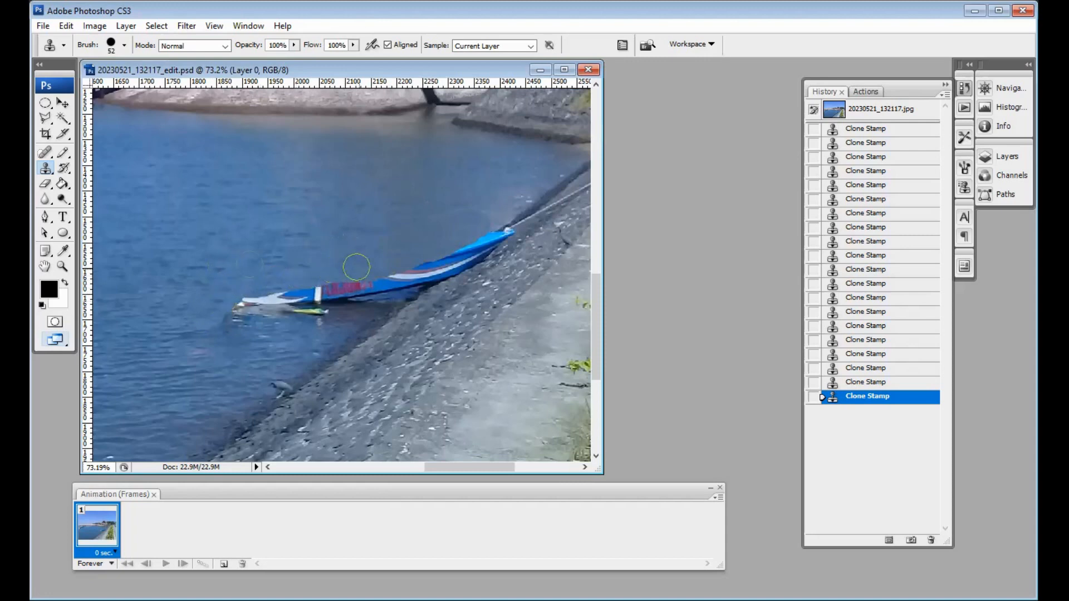
{"action": "left_click_drag", "start_coordinate": [241, 301], "coordinate": [331, 284]}
{"action": "mouse_move", "coordinate": [234, 326]}
{"action": "left_mouse_down"}
{"action": "mouse_move", "coordinate": [251, 310]}
{"action": "mouse_move", "coordinate": [322, 308]}
{"action": "mouse_move", "coordinate": [299, 296]}
{"action": "left_mouse_up"}
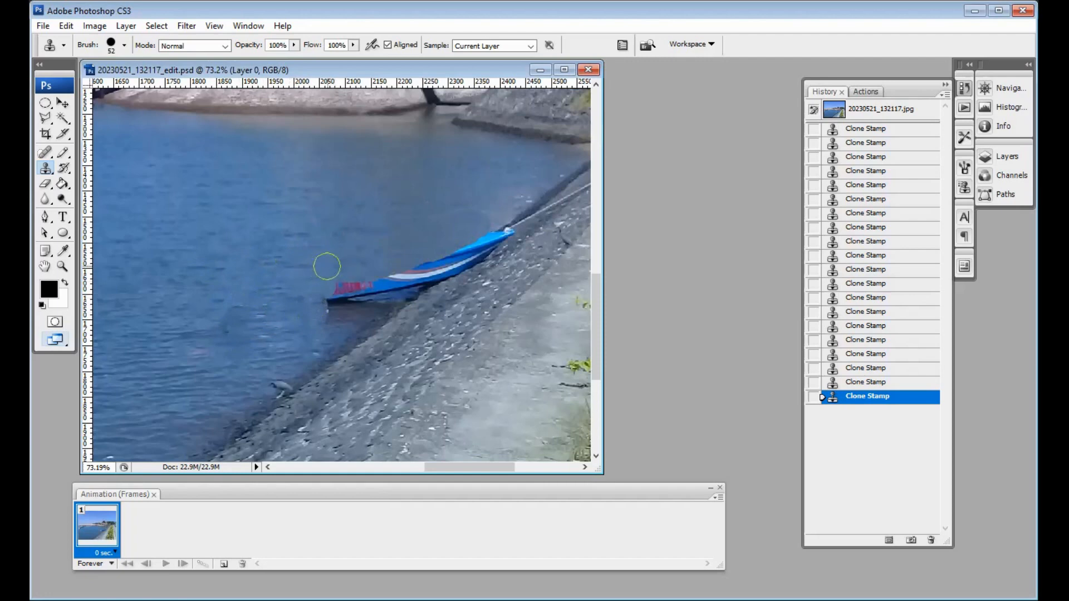
- Clone water and dark shoreline over the middle of the hull up towards the bow along the embankment
{"action": "mouse_move", "coordinate": [332, 279]}
{"action": "left_mouse_down"}
{"action": "mouse_move", "coordinate": [326, 310]}
{"action": "mouse_move", "coordinate": [341, 288]}
{"action": "mouse_move", "coordinate": [364, 282]}
{"action": "mouse_move", "coordinate": [340, 305]}
{"action": "mouse_move", "coordinate": [480, 229]}
{"action": "left_mouse_up"}
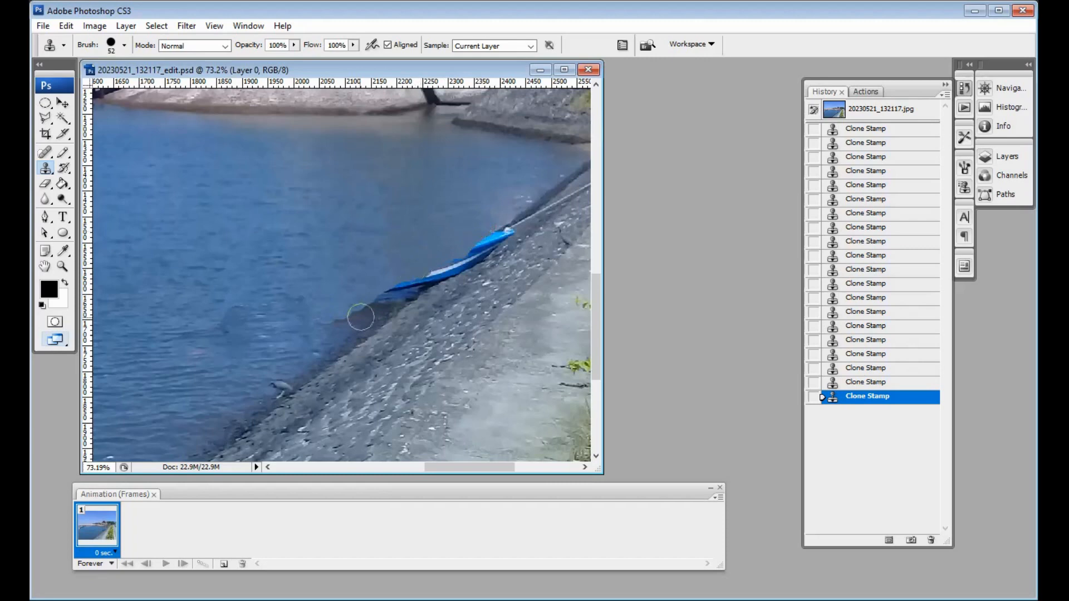
{"action": "left_click_drag", "start_coordinate": [347, 334], "coordinate": [389, 288]}
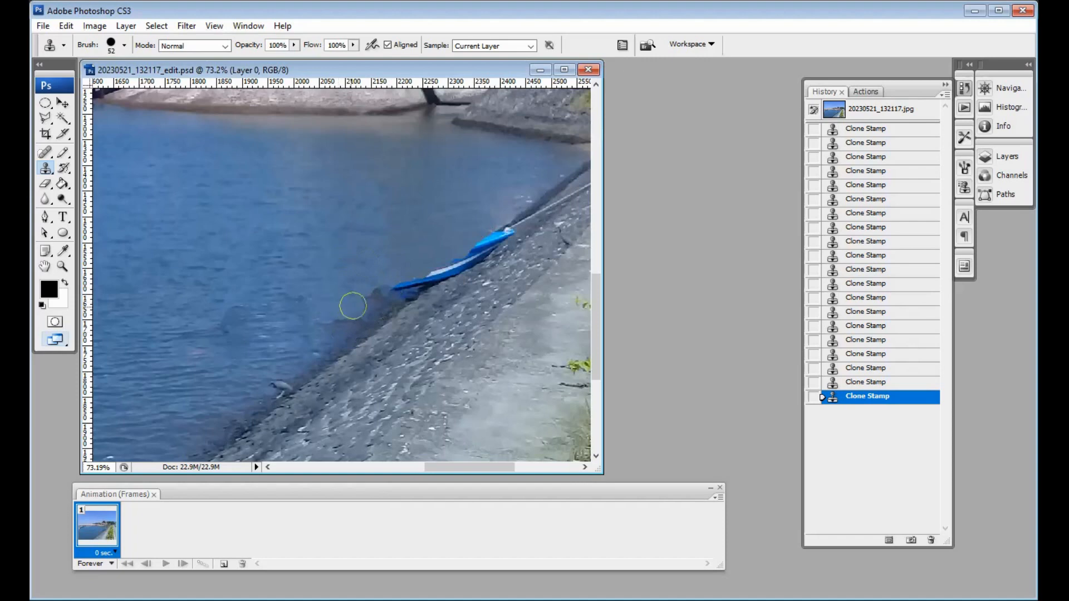
{"action": "mouse_move", "coordinate": [353, 306]}
{"action": "left_mouse_down"}
{"action": "mouse_move", "coordinate": [385, 286]}
{"action": "mouse_move", "coordinate": [408, 288]}
{"action": "mouse_move", "coordinate": [479, 233]}
{"action": "left_mouse_up"}
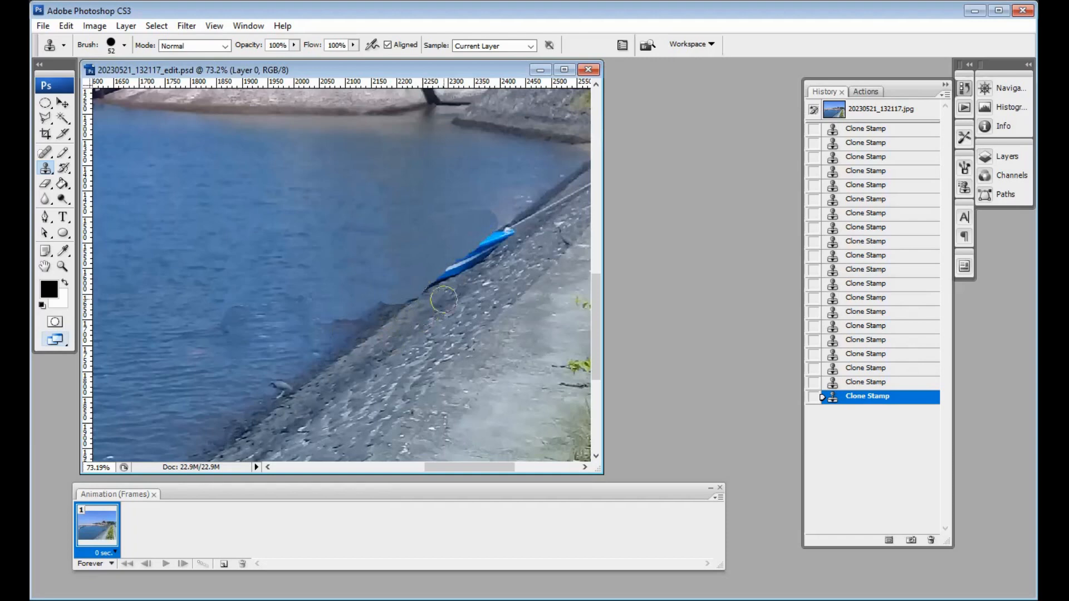
- Reduce the Clone Stamp brush to 37 px and clone embankment and water over the boat's remaining blue bow and the ragged shoreline
{"action": "left_click", "coordinate": [124, 46]}
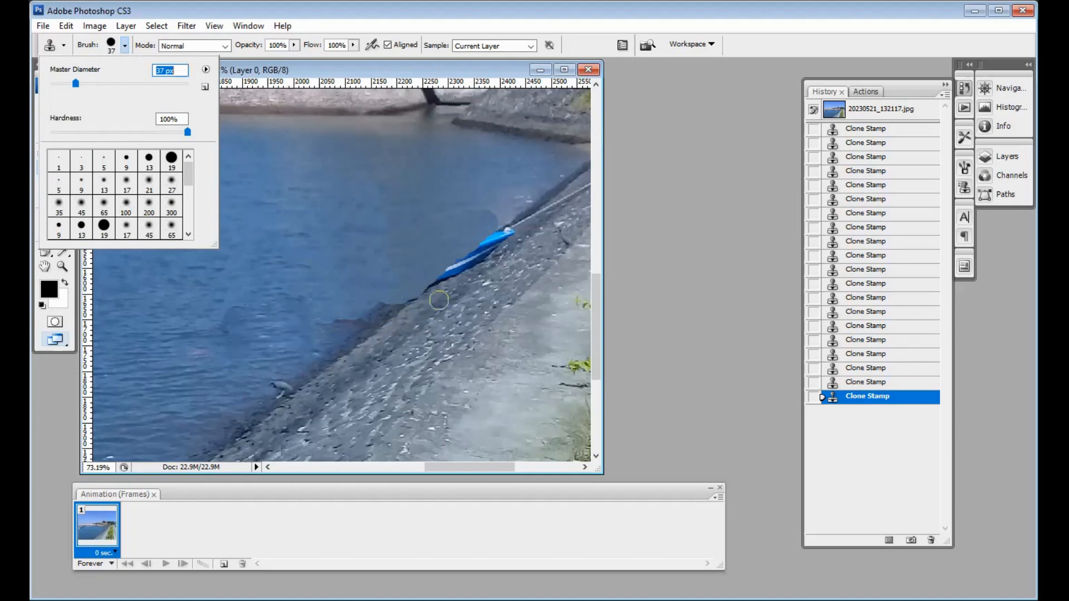
{"action": "left_click", "coordinate": [439, 300]}
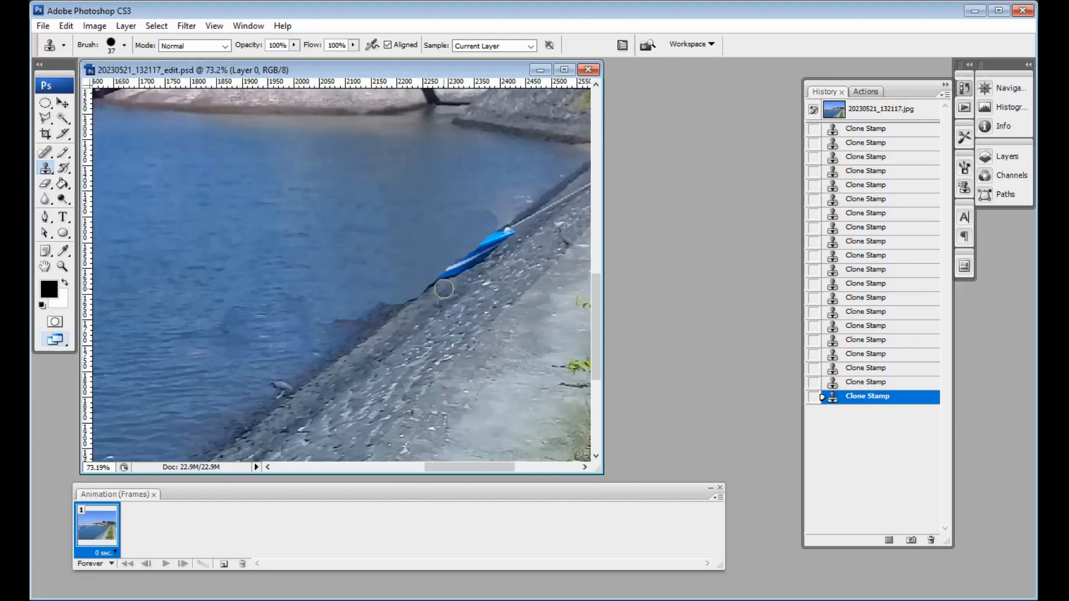
{"action": "left_click_drag", "start_coordinate": [465, 275], "coordinate": [509, 237]}
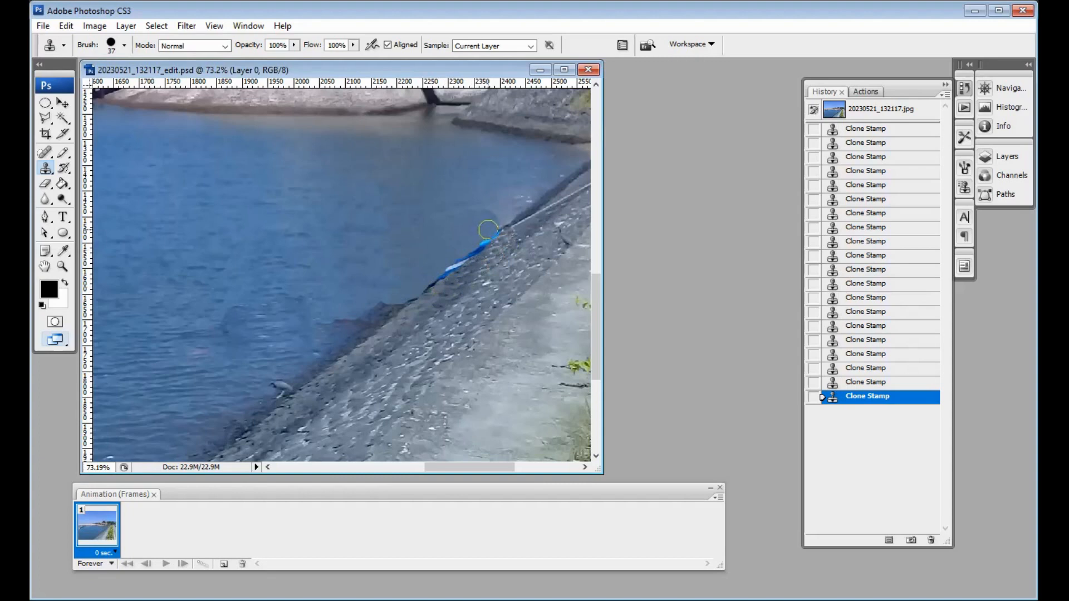
{"action": "mouse_move", "coordinate": [485, 234]}
{"action": "left_mouse_down"}
{"action": "mouse_move", "coordinate": [420, 283]}
{"action": "mouse_move", "coordinate": [481, 242]}
{"action": "left_mouse_up"}
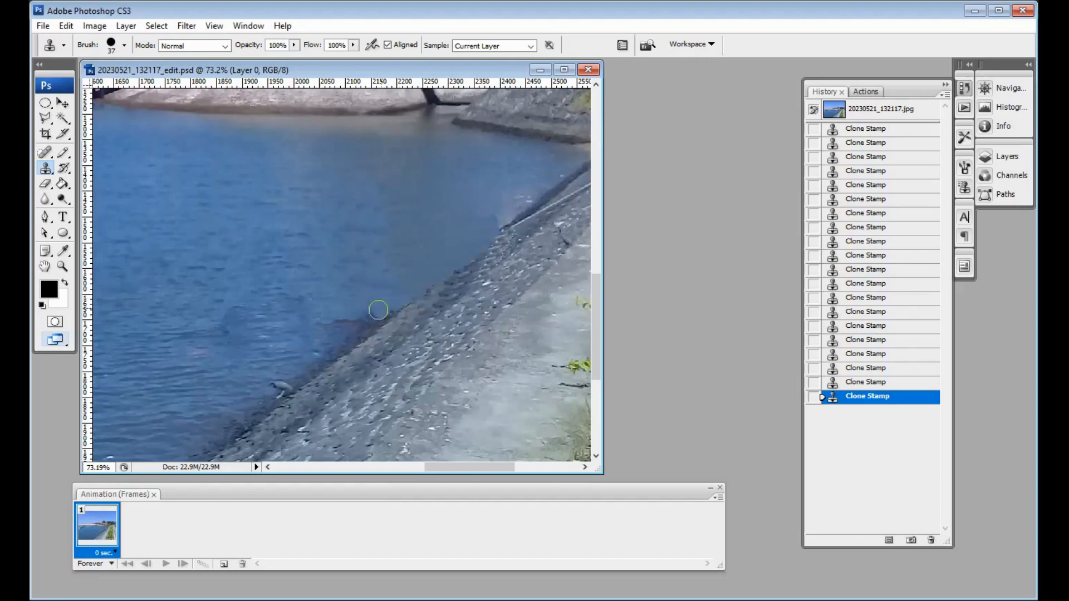
{"action": "mouse_move", "coordinate": [379, 311]}
{"action": "left_mouse_down"}
{"action": "mouse_move", "coordinate": [331, 326]}
{"action": "mouse_move", "coordinate": [386, 311]}
{"action": "left_mouse_up"}
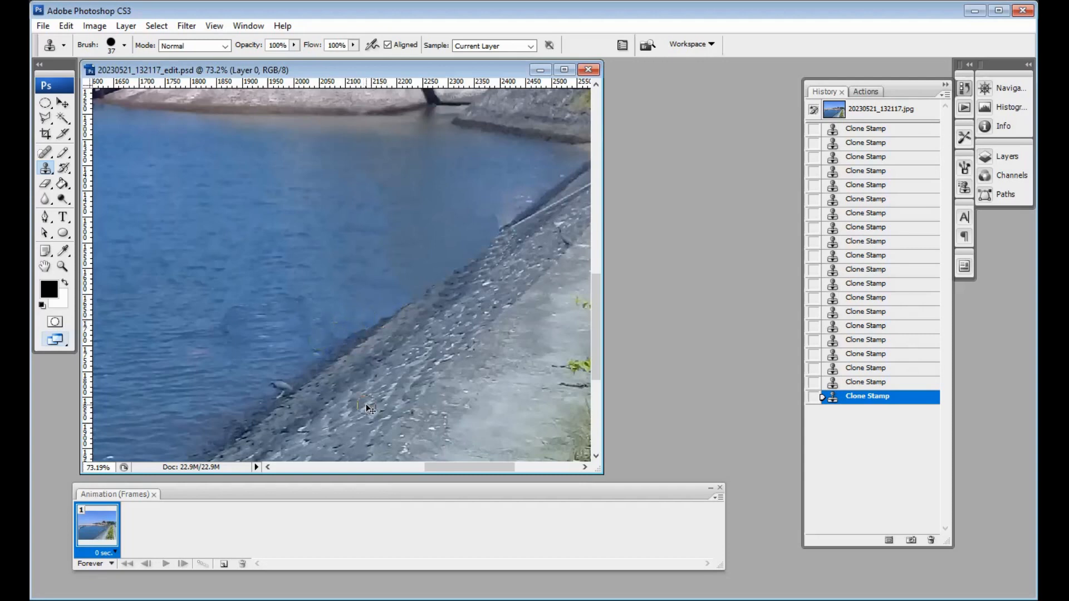
{"action": "key", "text": "ctrl+0"}
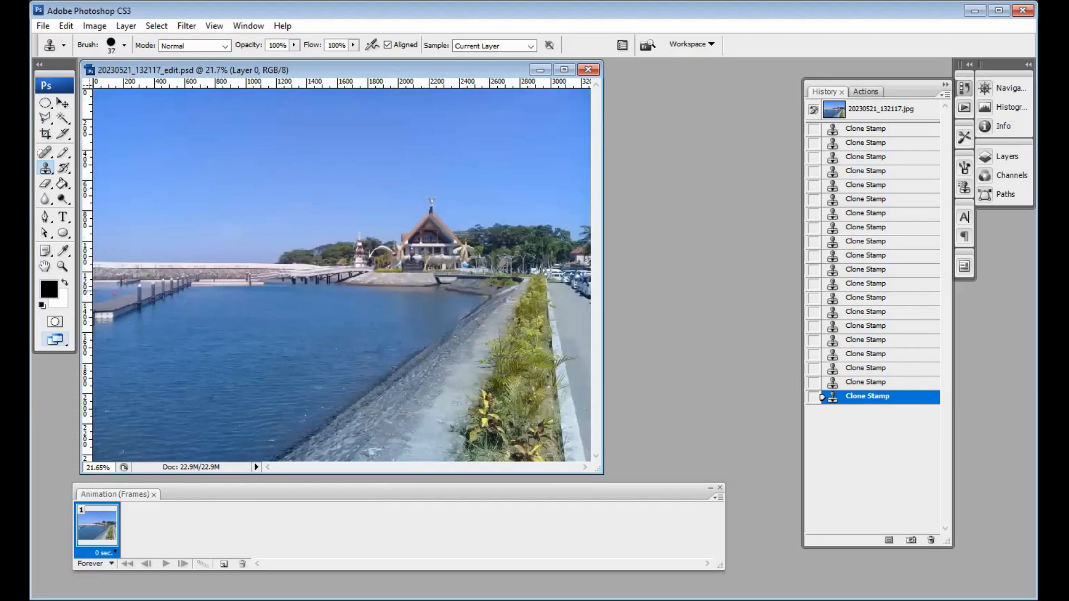
- Add an empty layer above the photo and make Layer 0 active again for a polygonal selection
{"action": "left_click", "coordinate": [62, 267]}
{"action": "left_click_drag", "start_coordinate": [425, 335], "coordinate": [502, 393]}
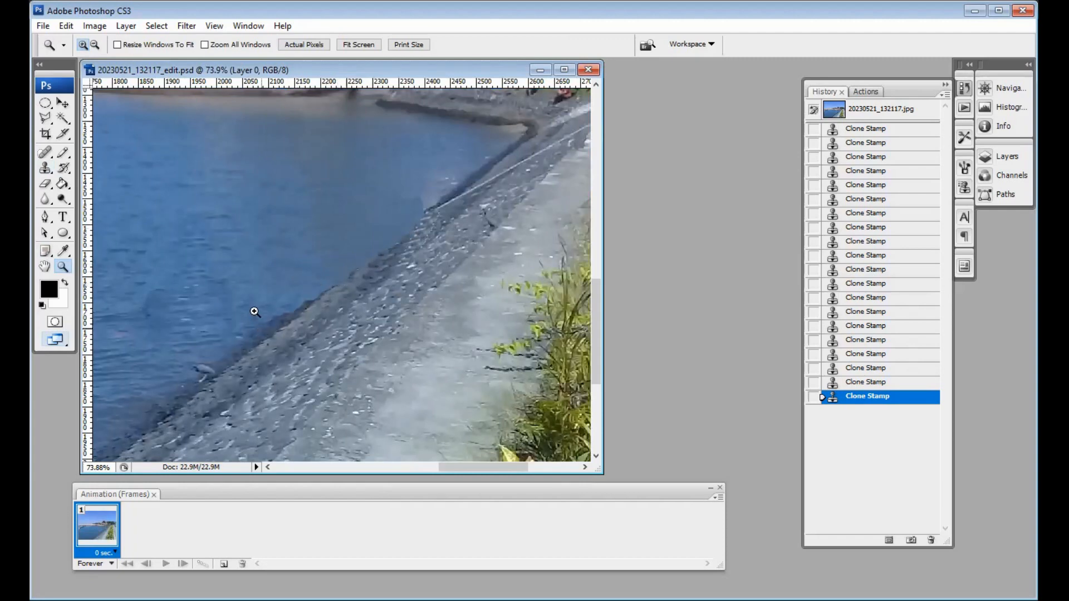
{"action": "left_click", "coordinate": [45, 117]}
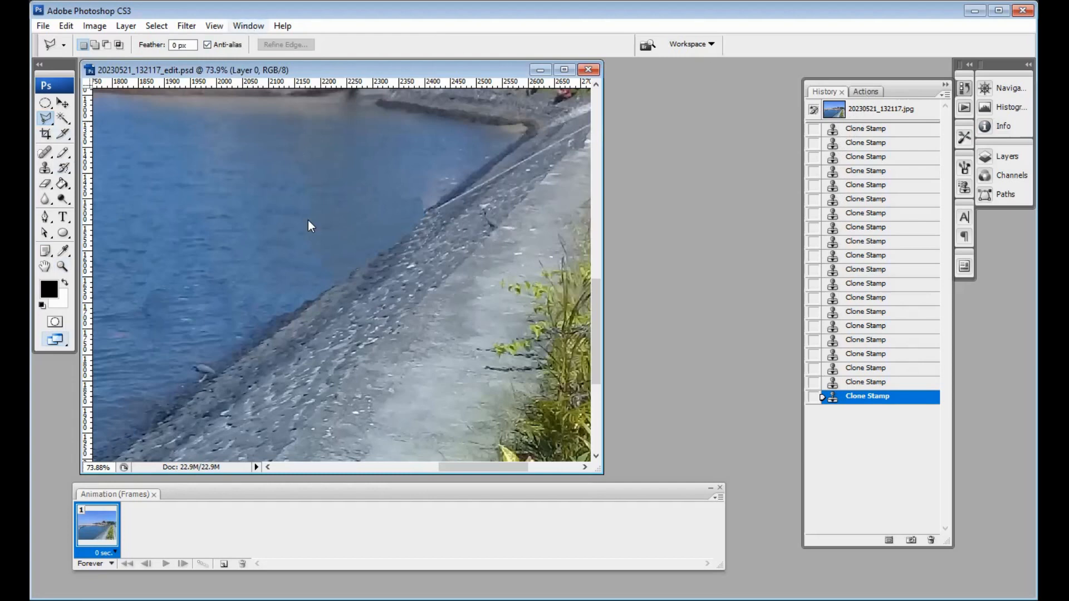
{"action": "key", "text": "F7"}
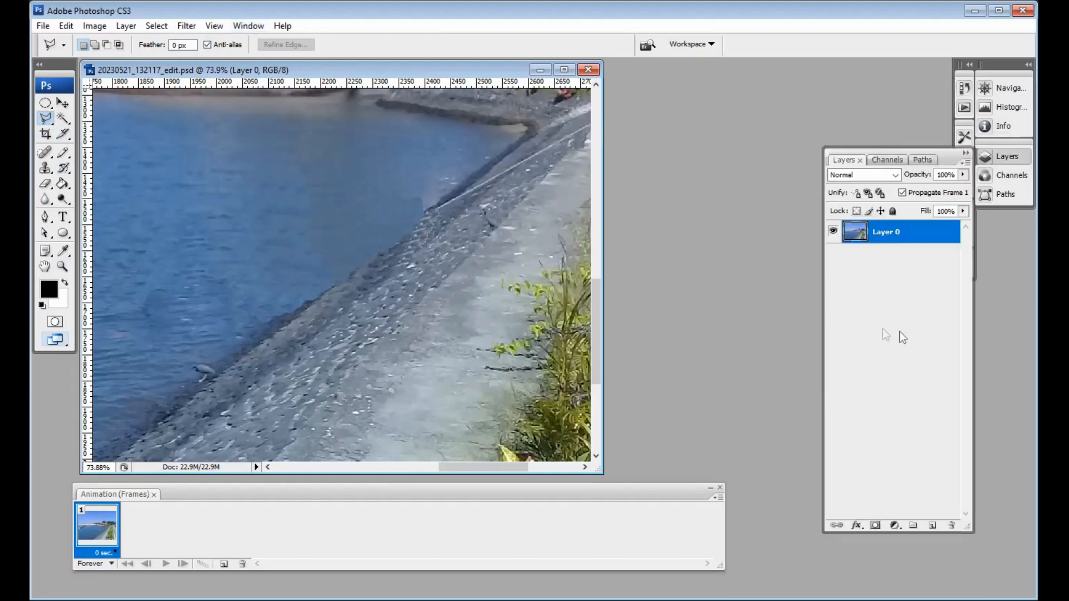
{"action": "left_click", "coordinate": [932, 526]}
{"action": "left_click", "coordinate": [885, 262]}
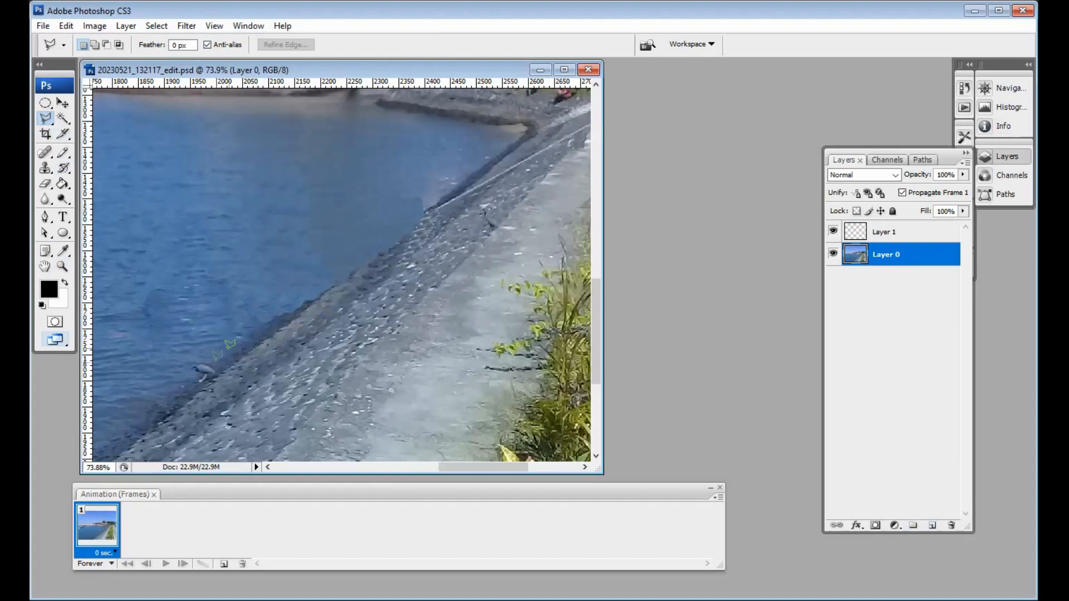
{"action": "left_click", "coordinate": [279, 321]}
{"action": "left_click", "coordinate": [397, 234]}
{"action": "left_click", "coordinate": [431, 207]}
{"action": "left_click", "coordinate": [447, 217]}
{"action": "left_click", "coordinate": [313, 333]}
{"action": "left_click", "coordinate": [278, 322]}
{"action": "mouse_move", "coordinate": [361, 292]}
{"action": "left_mouse_down"}
{"action": "mouse_move", "coordinate": [295, 335]}
{"action": "mouse_move", "coordinate": [310, 327]}
{"action": "mouse_move", "coordinate": [315, 337]}
{"action": "mouse_move", "coordinate": [448, 154]}
{"action": "mouse_move", "coordinate": [276, 272]}
{"action": "mouse_move", "coordinate": [416, 153]}
{"action": "left_mouse_up"}
{"action": "left_click_drag", "start_coordinate": [471, 208], "coordinate": [395, 342]}
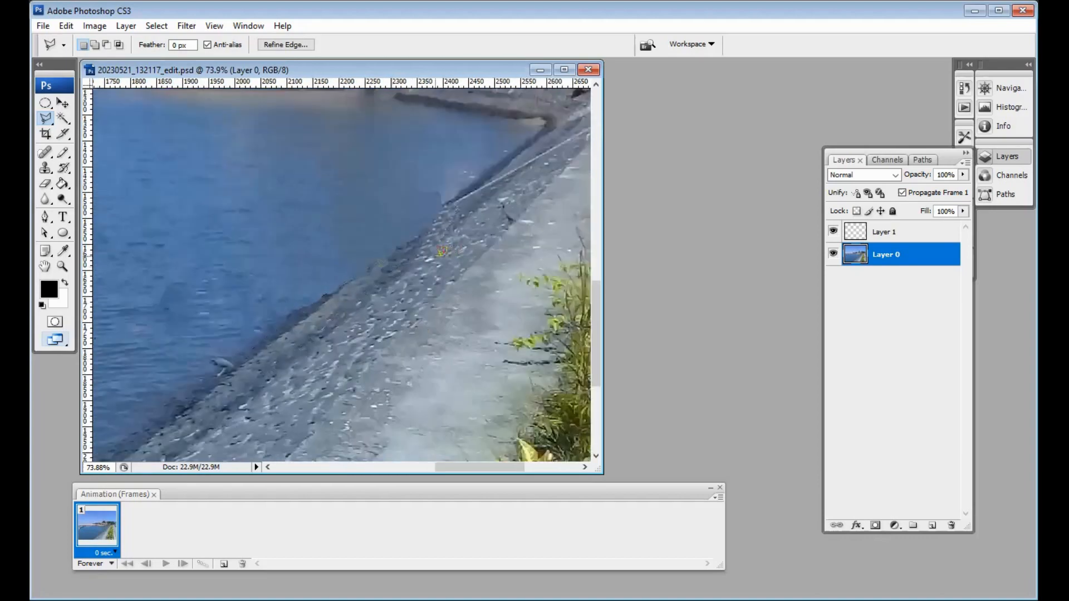
{"action": "left_click", "coordinate": [447, 249]}
{"action": "key", "text": "Escape"}
{"action": "key", "text": "ctrl+d"}
- Outline a narrow strip of shoreline with the Polygonal Lasso and shift the selection down onto the clean lower embankment edge
{"action": "left_click", "coordinate": [277, 329]}
{"action": "left_click", "coordinate": [345, 276]}
{"action": "left_click", "coordinate": [378, 291]}
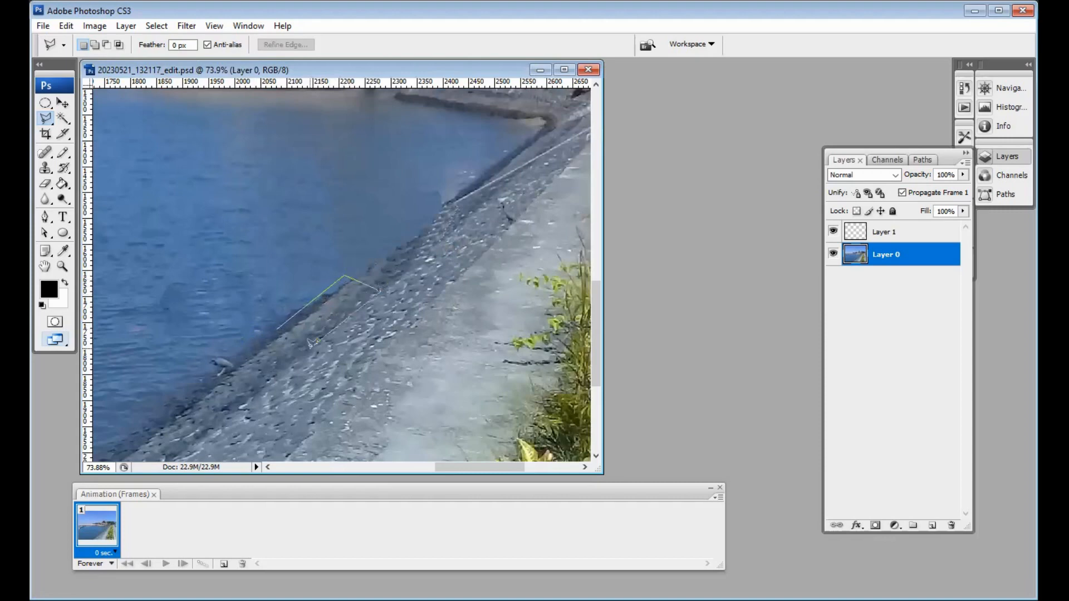
{"action": "left_click", "coordinate": [310, 350]}
{"action": "left_click", "coordinate": [276, 329]}
{"action": "left_click_drag", "start_coordinate": [222, 384], "coordinate": [179, 419]}
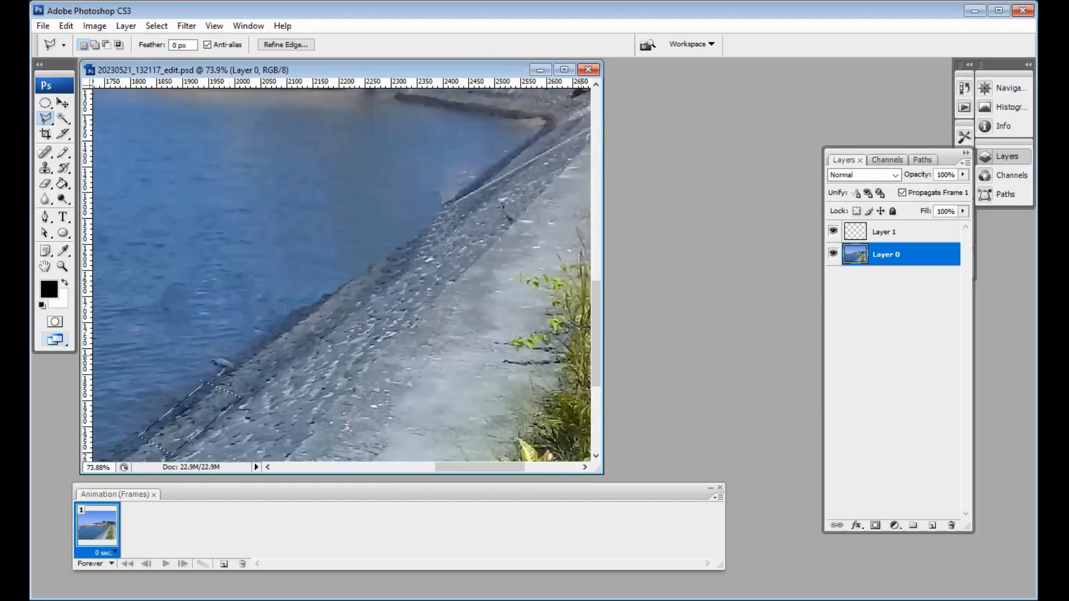
- Copy the selected embankment edge to a new layer, duplicate that layer, and place both pieces end to end along the retouched shoreline
{"action": "key", "text": "ctrl+j"}
{"action": "key", "text": "v"}
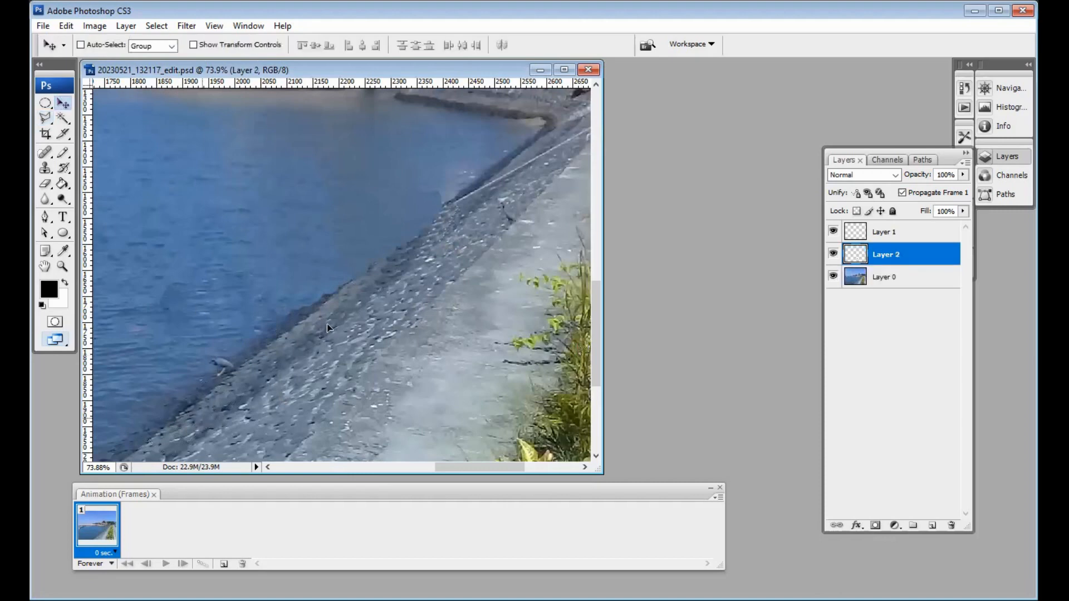
{"action": "left_click_drag", "start_coordinate": [340, 311], "coordinate": [346, 307]}
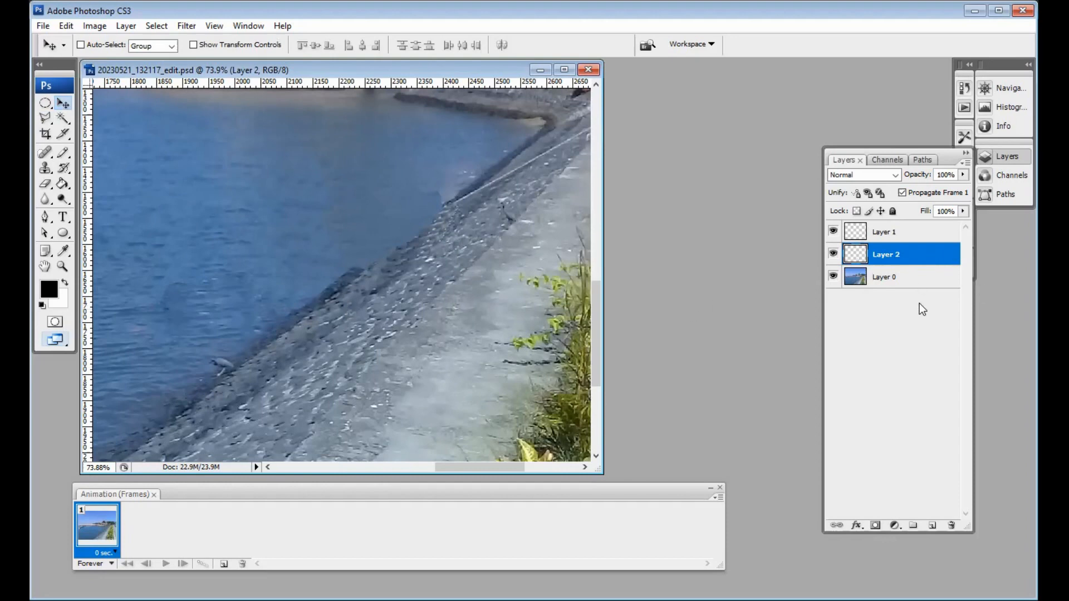
{"action": "key", "text": "ctrl+j"}
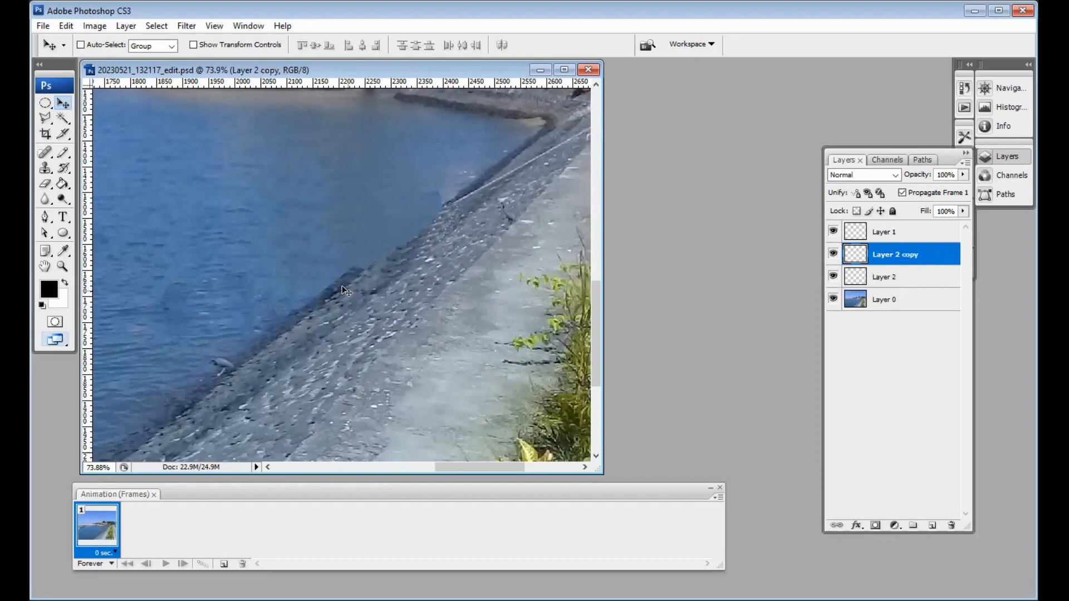
{"action": "left_click_drag", "start_coordinate": [343, 287], "coordinate": [410, 241]}
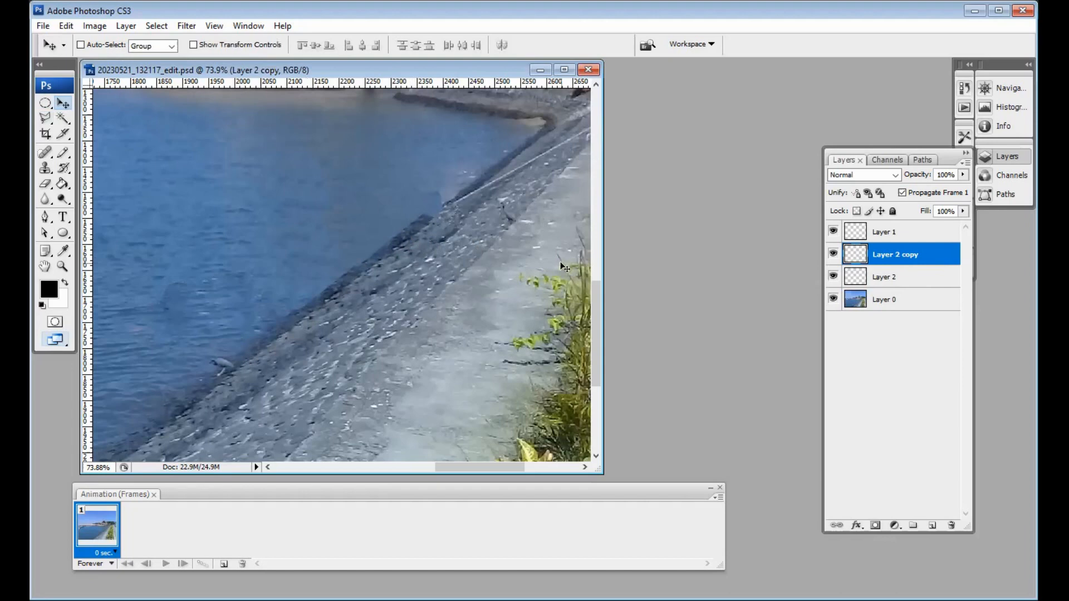
{"action": "right_click", "coordinate": [884, 257]}
{"action": "left_click", "coordinate": [888, 302]}
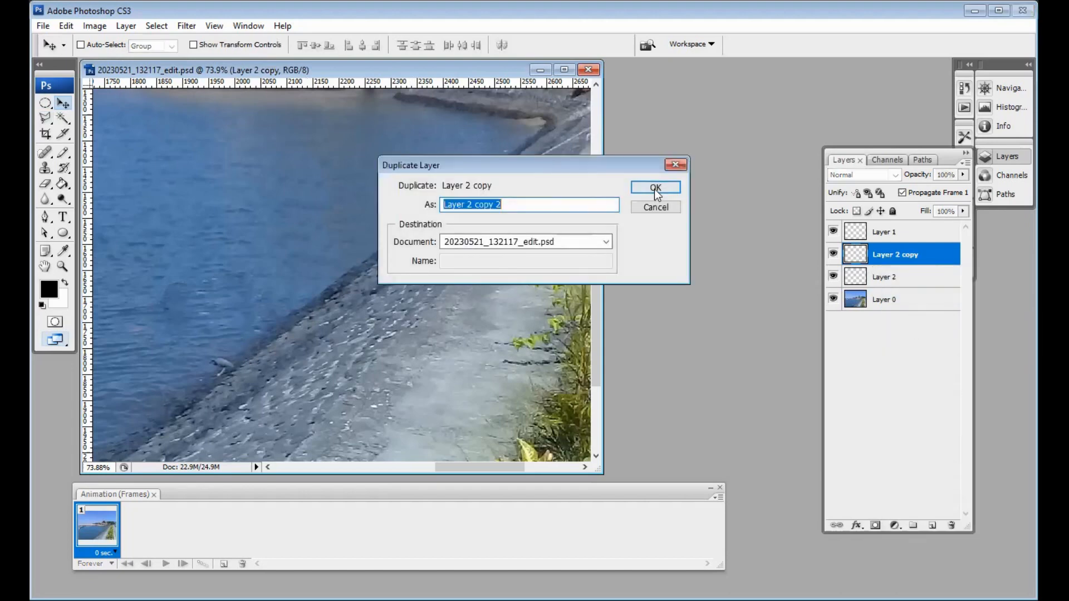
{"action": "left_click", "coordinate": [654, 189]}
{"action": "left_click_drag", "start_coordinate": [434, 225], "coordinate": [430, 229]}
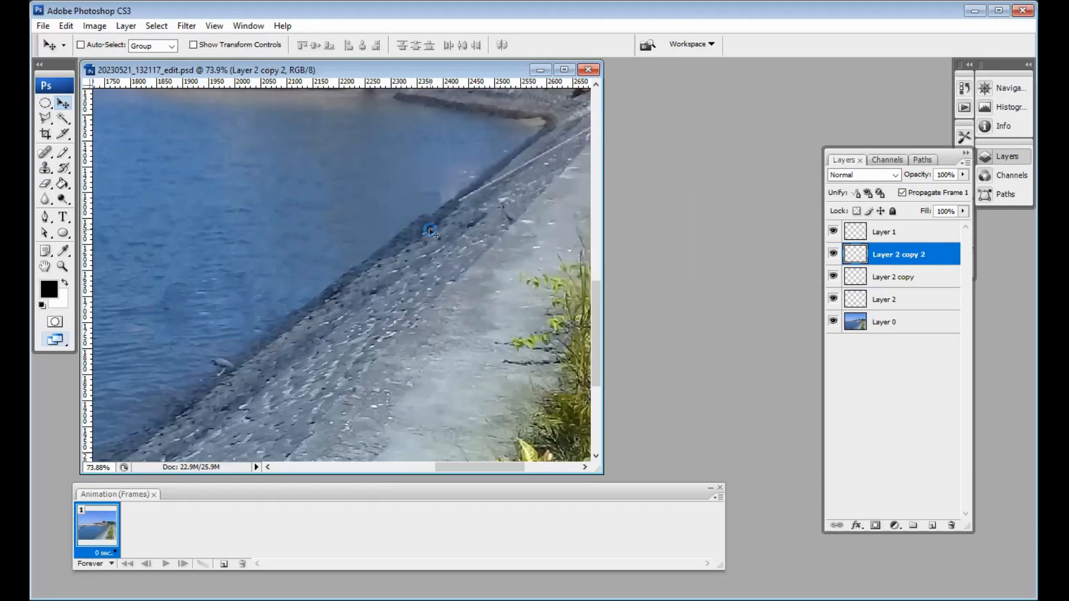
{"action": "key", "text": "Down"}
{"action": "key", "text": "Down"}
{"action": "key", "text": "Down"}
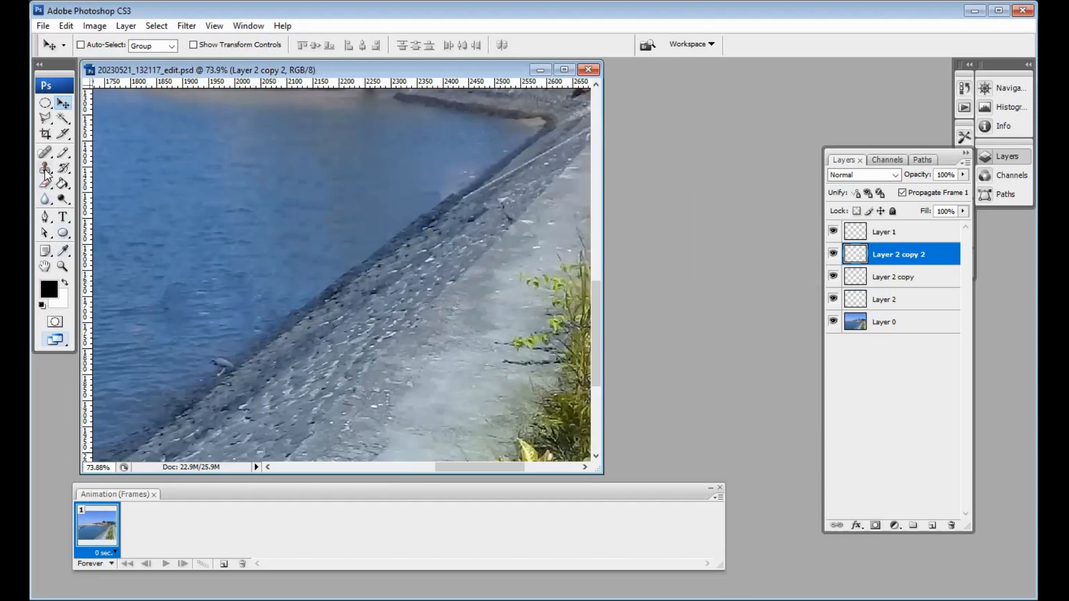
{"action": "left_click", "coordinate": [46, 199]}
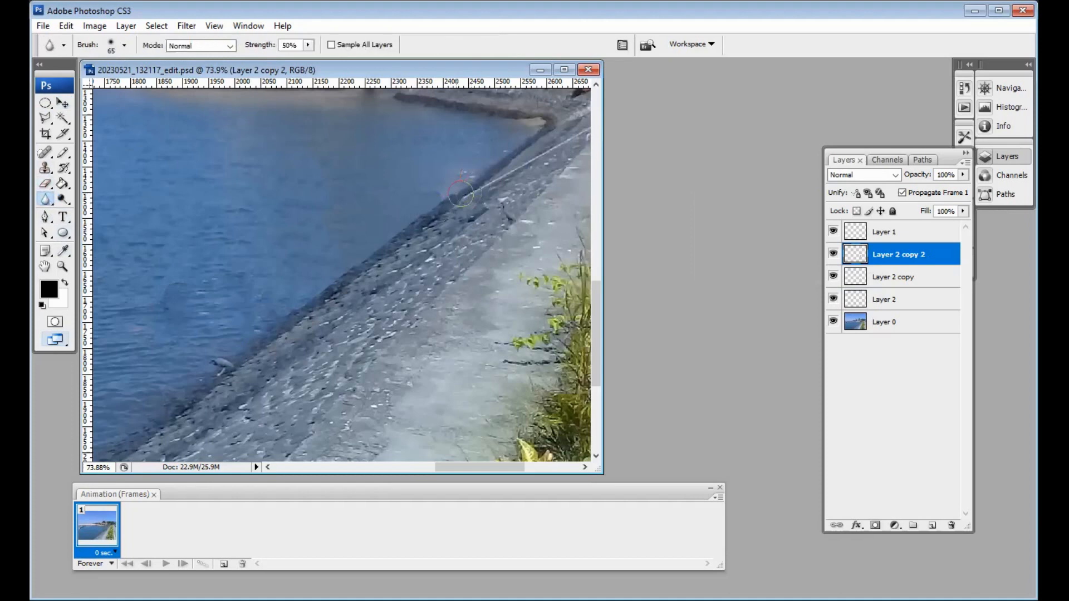
{"action": "mouse_move", "coordinate": [461, 193]}
{"action": "left_mouse_down"}
{"action": "mouse_move", "coordinate": [440, 208]}
{"action": "mouse_move", "coordinate": [453, 190]}
{"action": "mouse_move", "coordinate": [423, 201]}
{"action": "mouse_move", "coordinate": [405, 221]}
{"action": "mouse_move", "coordinate": [485, 223]}
{"action": "mouse_move", "coordinate": [456, 224]}
{"action": "mouse_move", "coordinate": [402, 256]}
{"action": "mouse_move", "coordinate": [375, 248]}
{"action": "left_mouse_up"}
{"action": "left_click", "coordinate": [952, 525]}
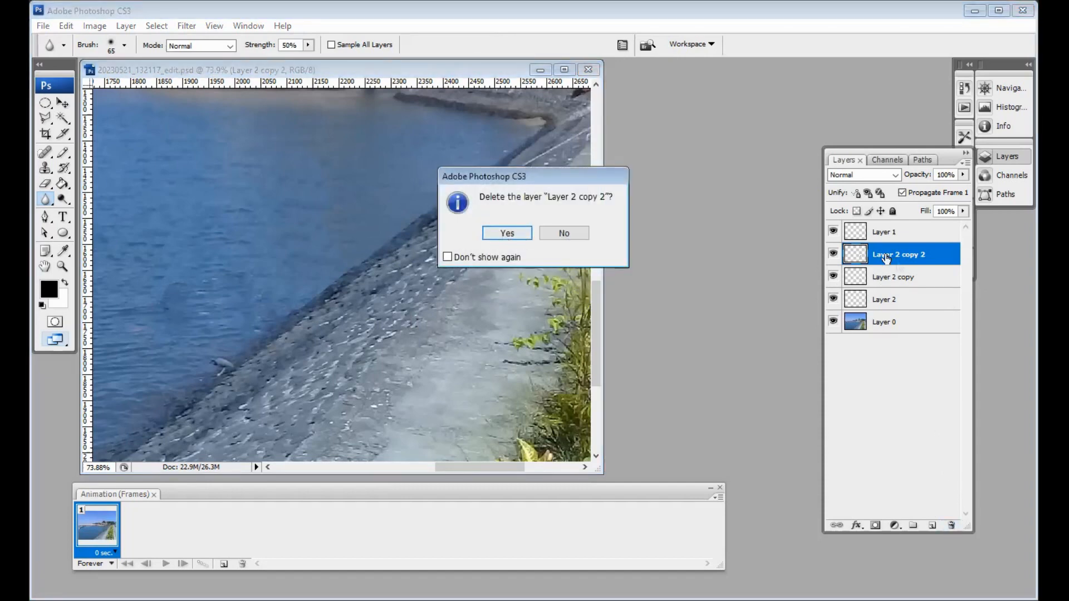
{"action": "key", "text": "Return"}
- Duplicate Layer 2 copy and move the duplicate up the shoreline to continue the embankment edge to the white line
{"action": "right_click", "coordinate": [926, 301]}
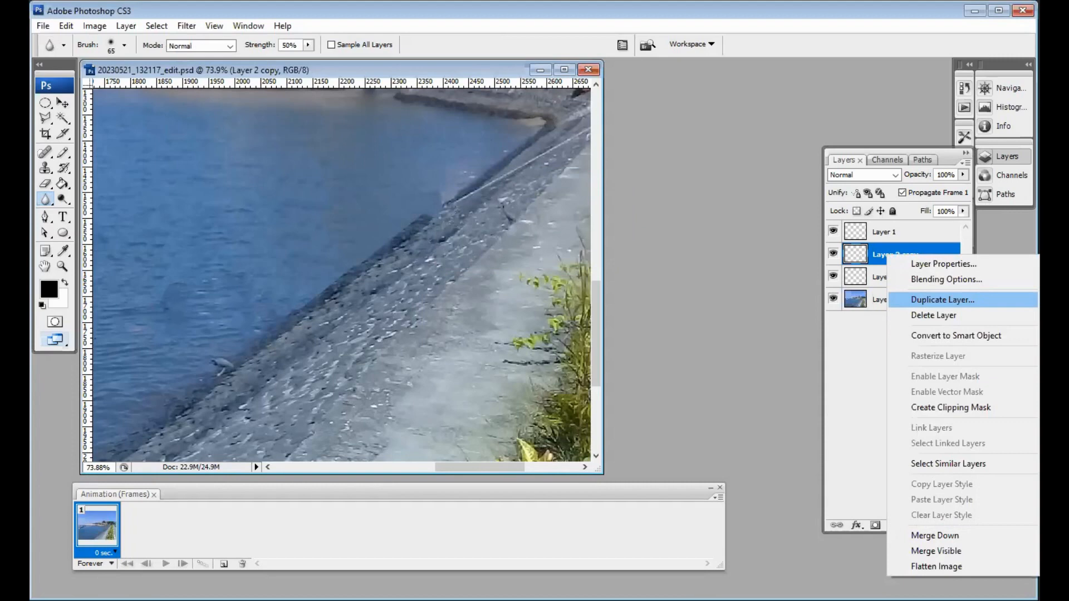
{"action": "left_click", "coordinate": [59, 103]}
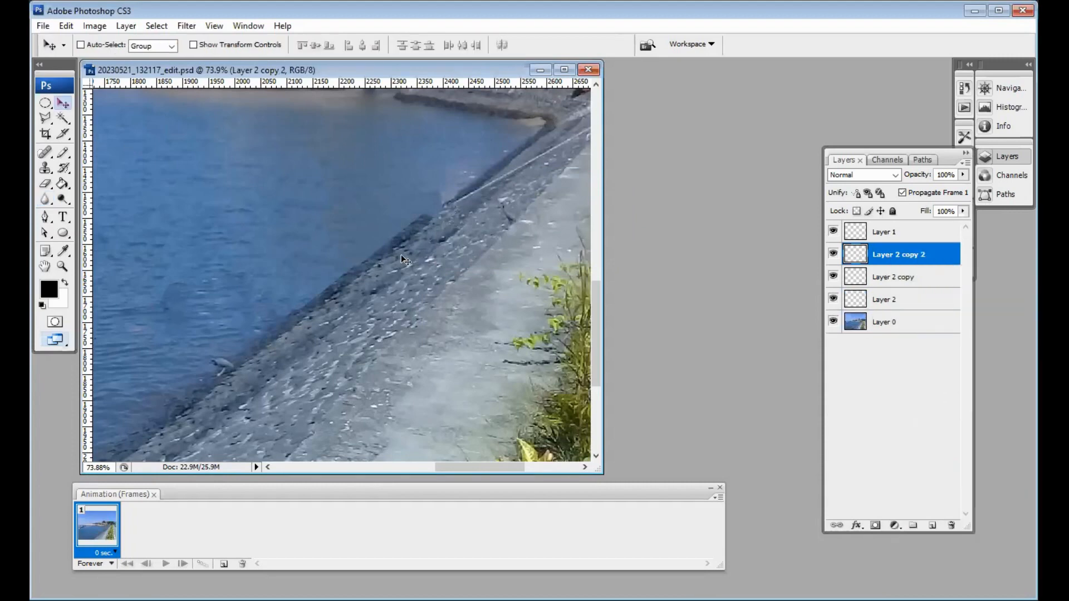
{"action": "left_click_drag", "start_coordinate": [432, 235], "coordinate": [431, 235]}
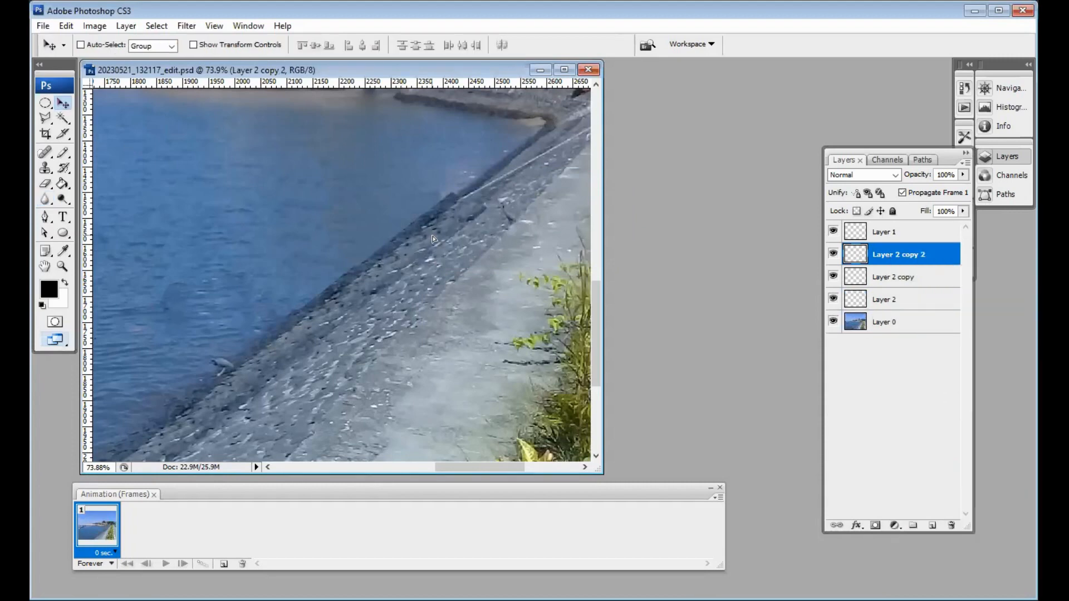
- Soften the water-side edges of Layer 2 copy 2, Layer 2 copy and Layer 2 with the Blur tool at 50% strength
{"action": "left_click", "coordinate": [45, 199]}
{"action": "mouse_move", "coordinate": [446, 193]}
{"action": "left_mouse_down"}
{"action": "mouse_move", "coordinate": [444, 183]}
{"action": "mouse_move", "coordinate": [442, 201]}
{"action": "mouse_move", "coordinate": [462, 188]}
{"action": "mouse_move", "coordinate": [429, 194]}
{"action": "mouse_move", "coordinate": [384, 240]}
{"action": "mouse_move", "coordinate": [401, 218]}
{"action": "left_mouse_up"}
{"action": "key", "text": "alt+bracketleft"}
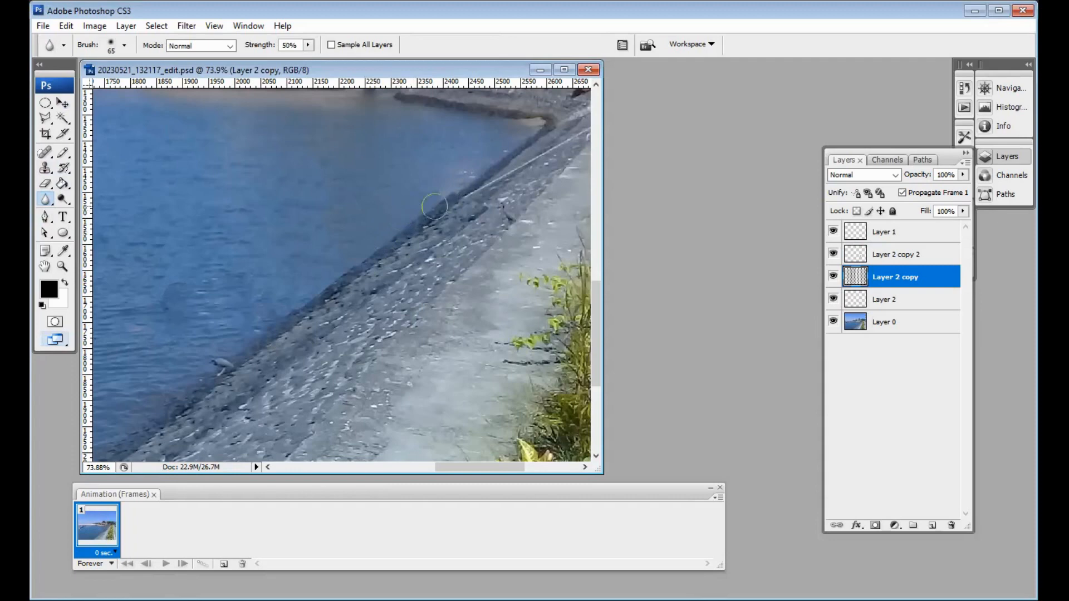
{"action": "left_click", "coordinate": [891, 303]}
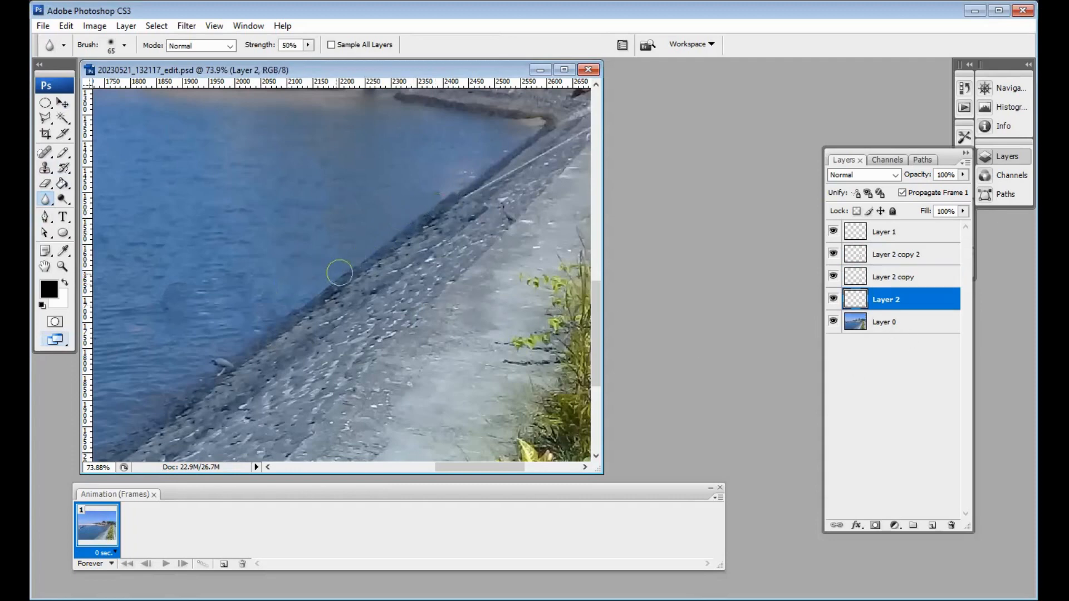
{"action": "left_click_drag", "start_coordinate": [340, 273], "coordinate": [293, 297]}
- Save the retouched harbour photo in its existing PSD file
{"action": "key", "text": "ctrl+0"}
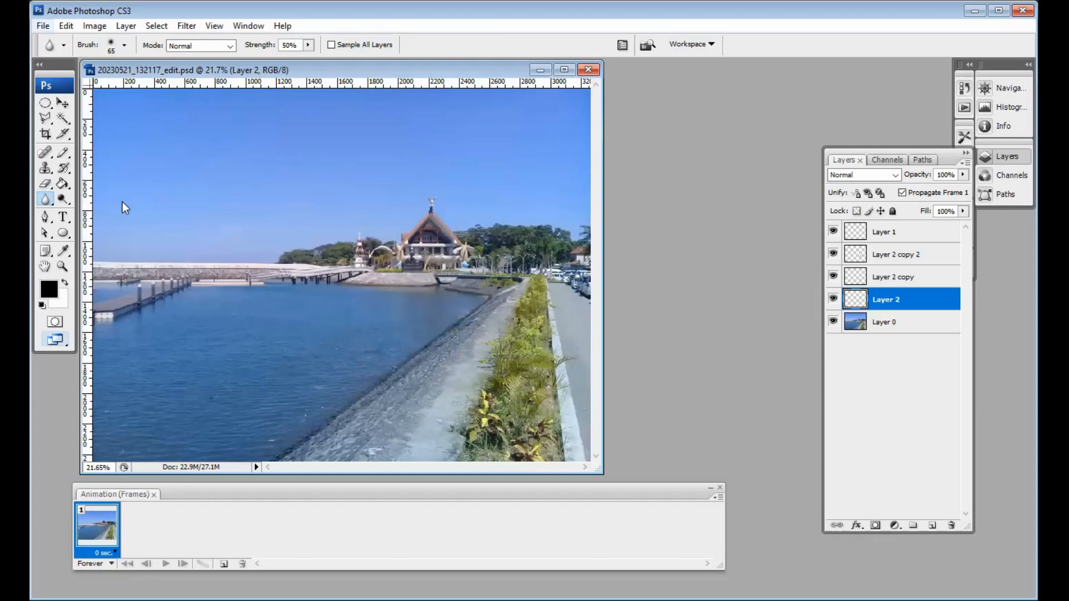
{"action": "key", "text": "alt+f"}
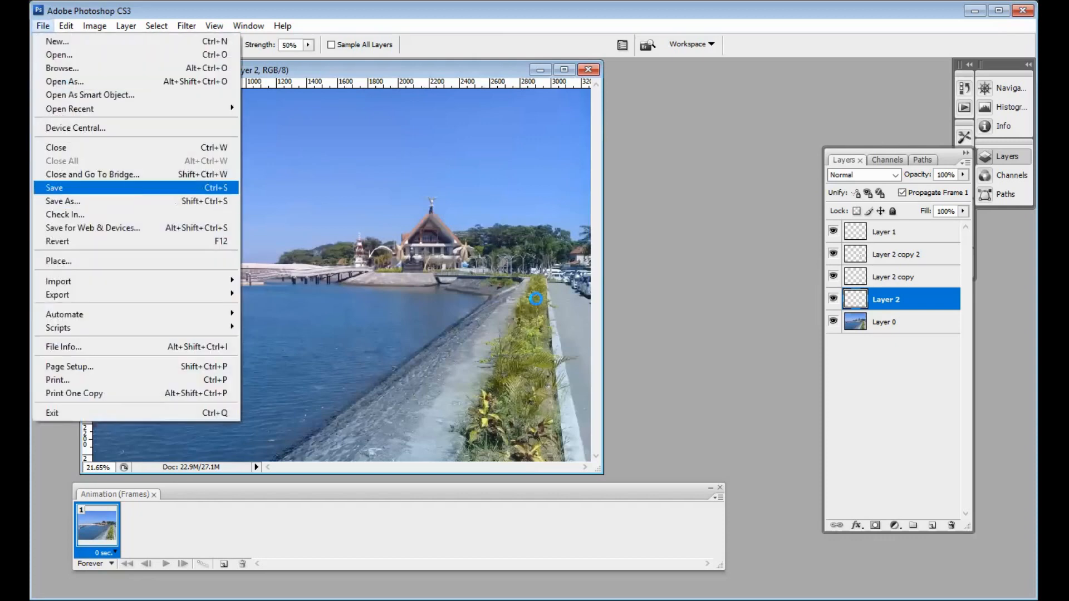